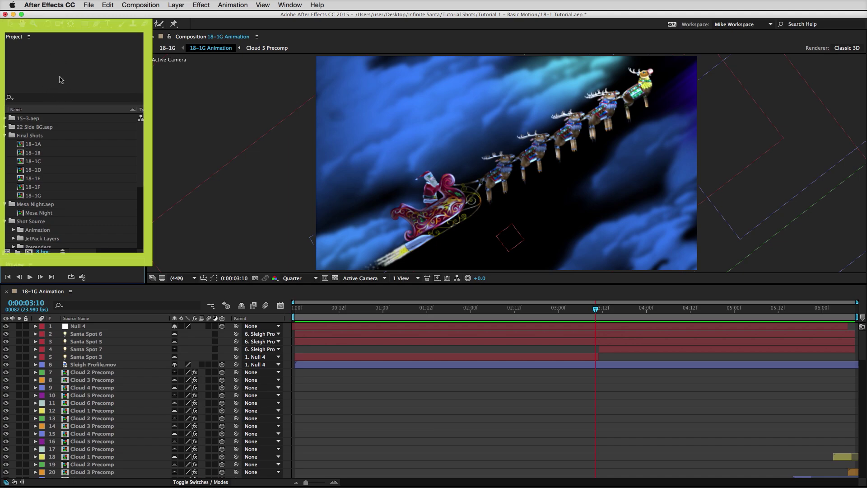
# Step: Examine the compositions in the Final Shots folder and the artwork files inside the SantaRightBody Layers folder
pyautogui.click(38, 144)
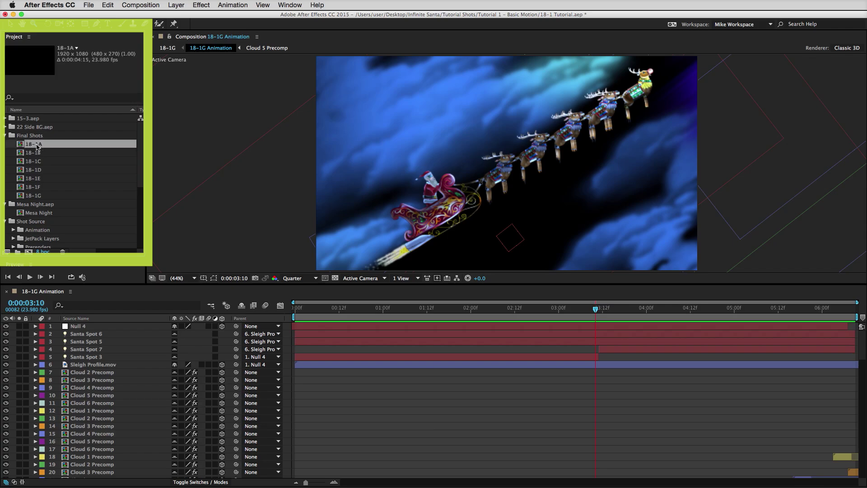
pyautogui.click(37, 162)
pyautogui.click(37, 181)
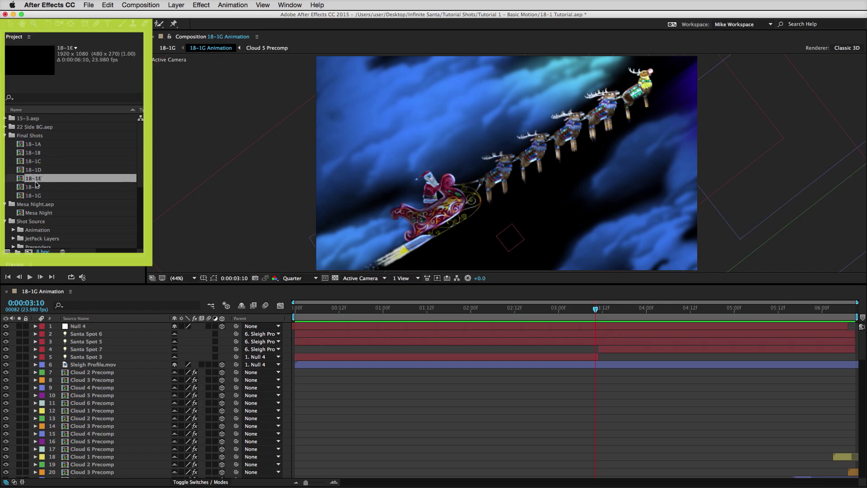
pyautogui.scroll(-5, 45, 192)
pyautogui.scroll(-1, 44, 196)
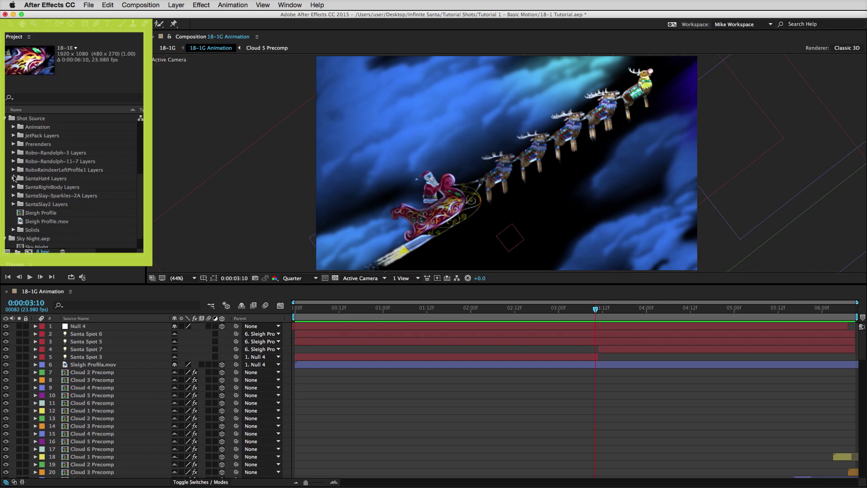
pyautogui.click(16, 187)
pyautogui.click(94, 179)
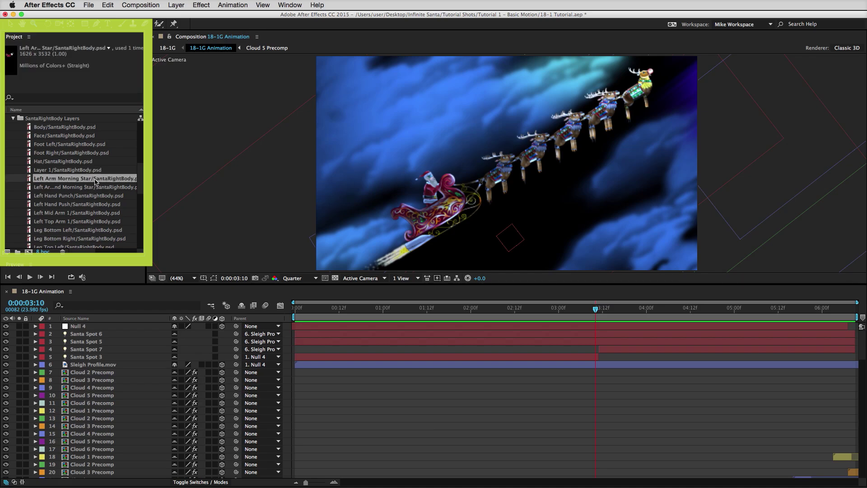
# Step: Collapse the SantaRightBody Layers, Final Shots and Shot Source folders in the project
pyautogui.scroll(8, 26, 147)
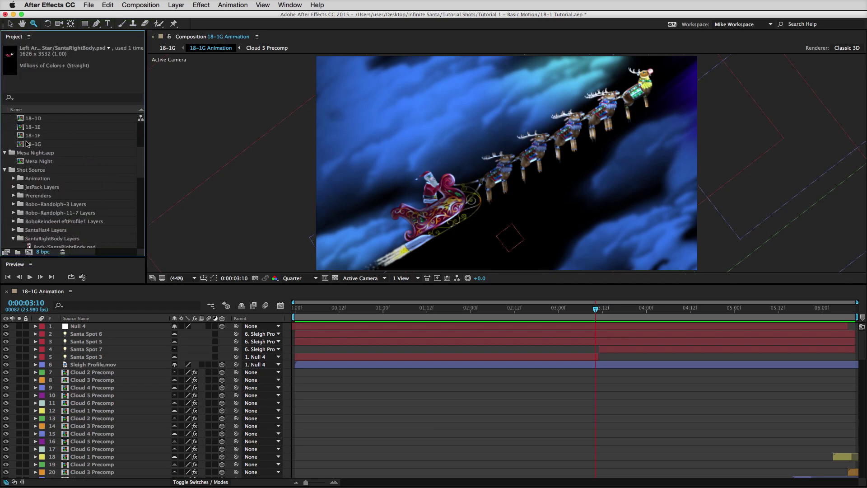
pyautogui.scroll(-4, 24, 148)
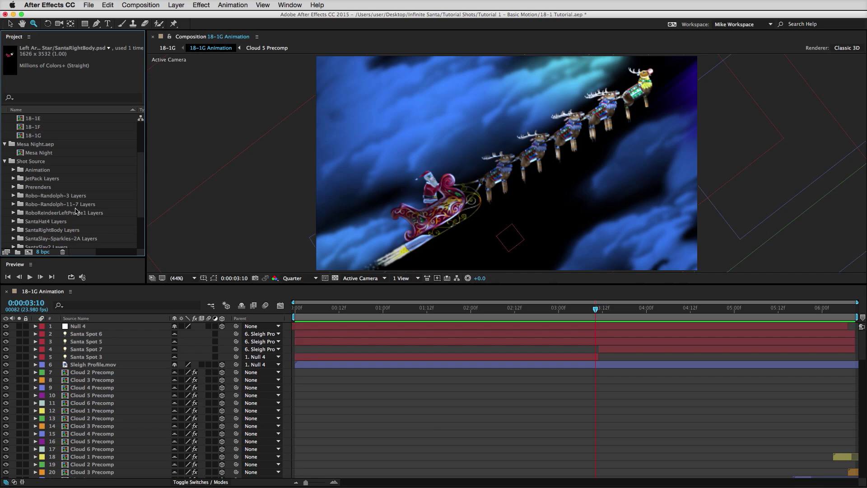
pyautogui.scroll(7, 76, 210)
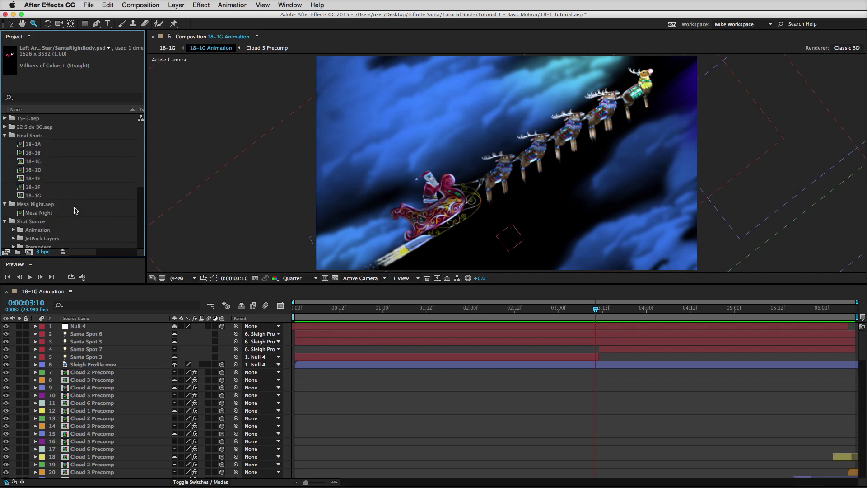
pyautogui.click(5, 135)
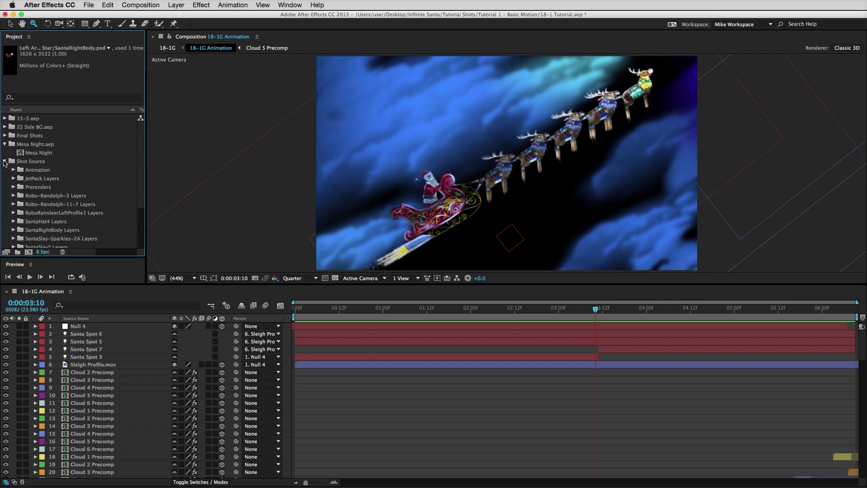
pyautogui.click(5, 161)
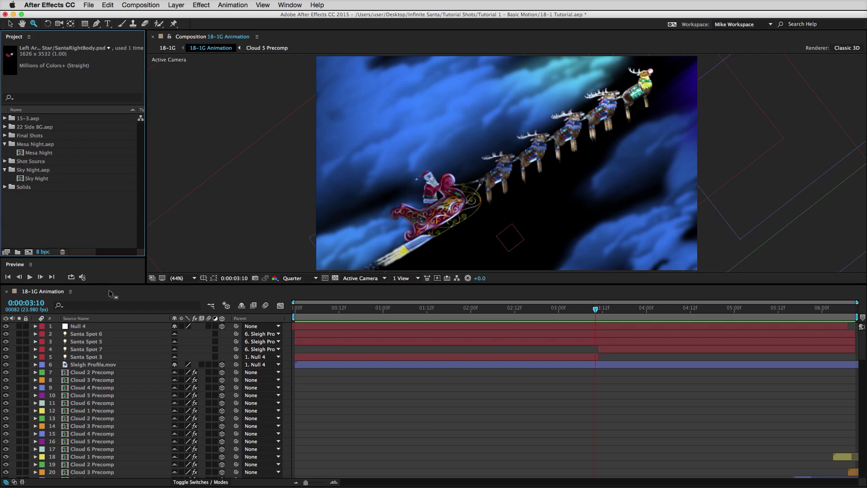
# Step: Scrub the 18-1G Animation composition to 0:00:03:03 and review its full layer stack of lights, clouds and sky backgrounds
pyautogui.moveTo(347, 309); pyautogui.dragTo(569, 320)
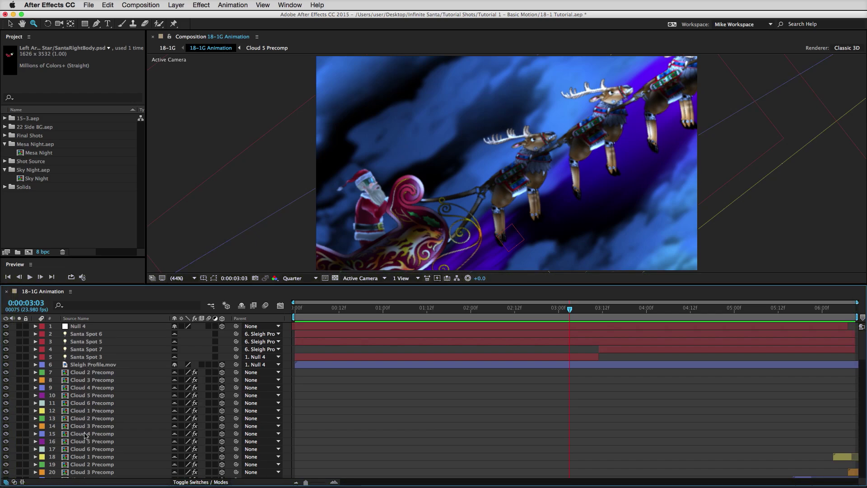
pyautogui.scroll(-5, 95, 449)
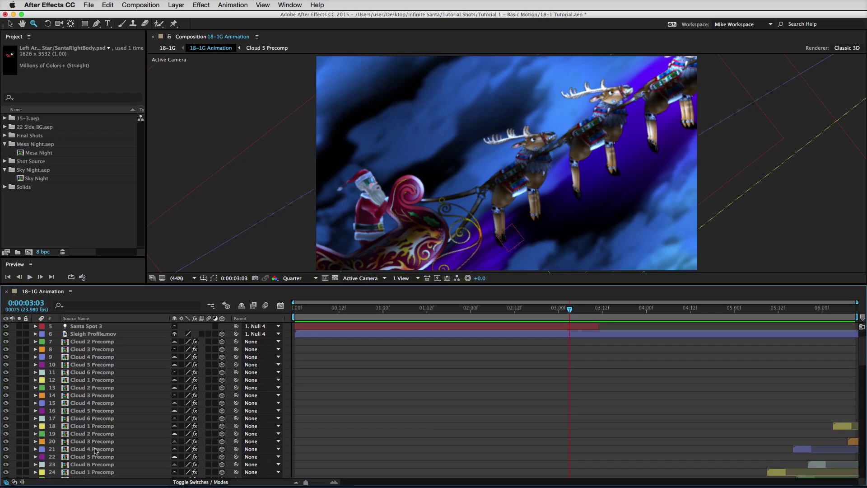
pyautogui.scroll(-20, 95, 449)
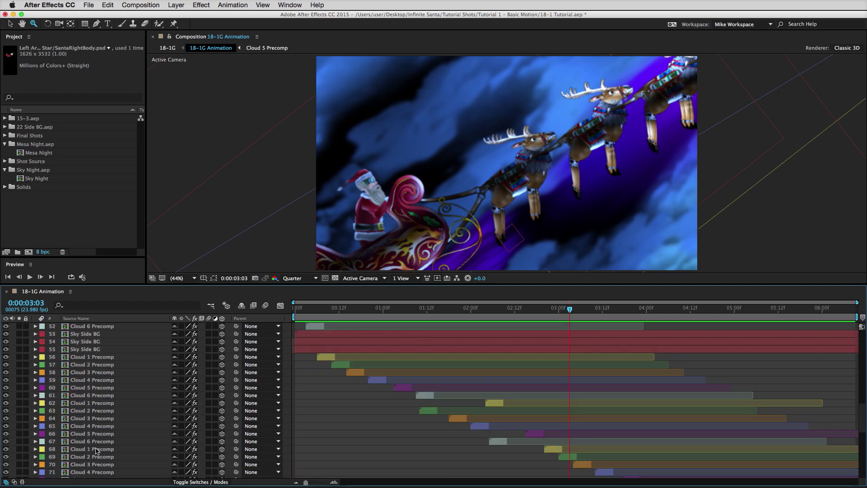
pyautogui.scroll(-5, 95, 450)
pyautogui.scroll(20, 95, 451)
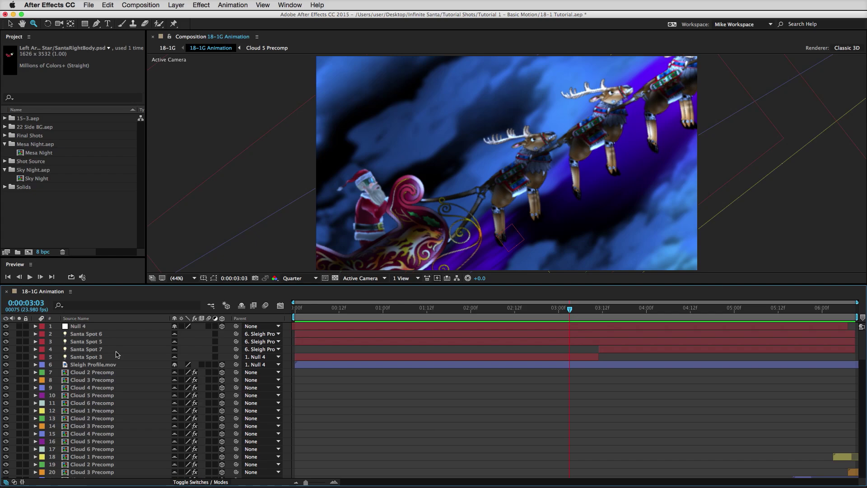
# Step: Scrub the animation to 0:00:01:14 and set the composition's preview resolution to Full
pyautogui.moveTo(319, 311); pyautogui.dragTo(434, 316)
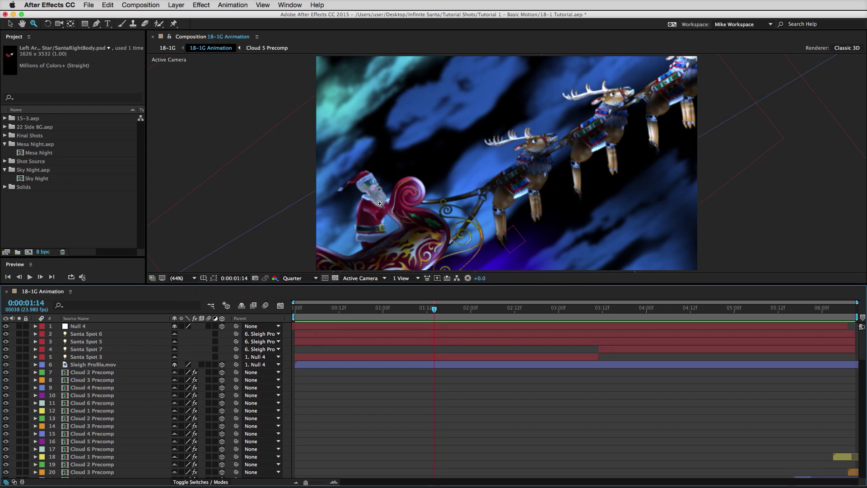
pyautogui.click(315, 280)
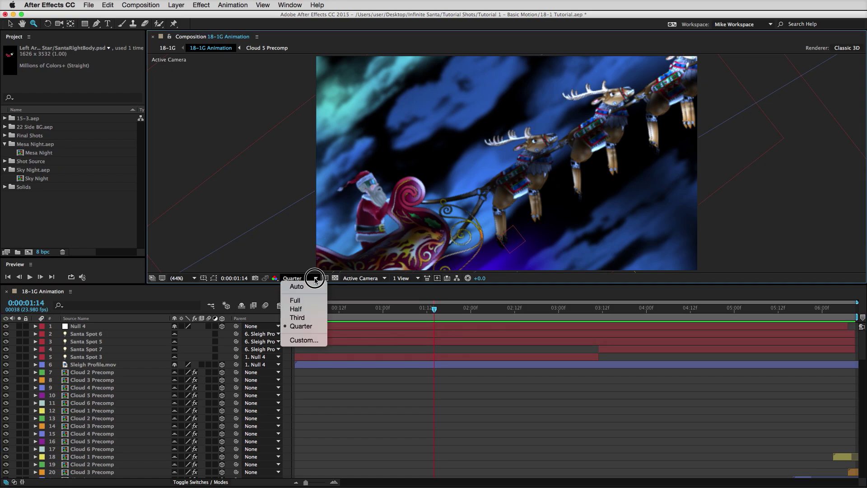
pyautogui.click(307, 301)
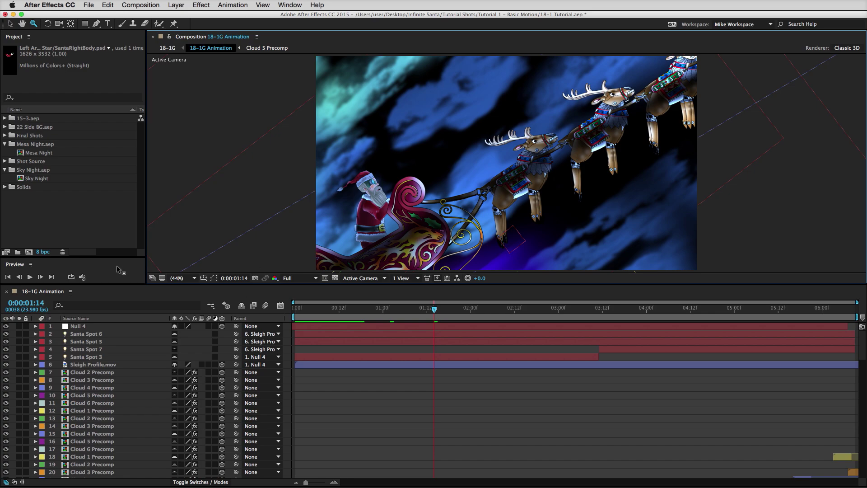
# Step: Play the 18-1G Animation preview at full resolution
pyautogui.click(30, 277)
pyautogui.click(30, 277)
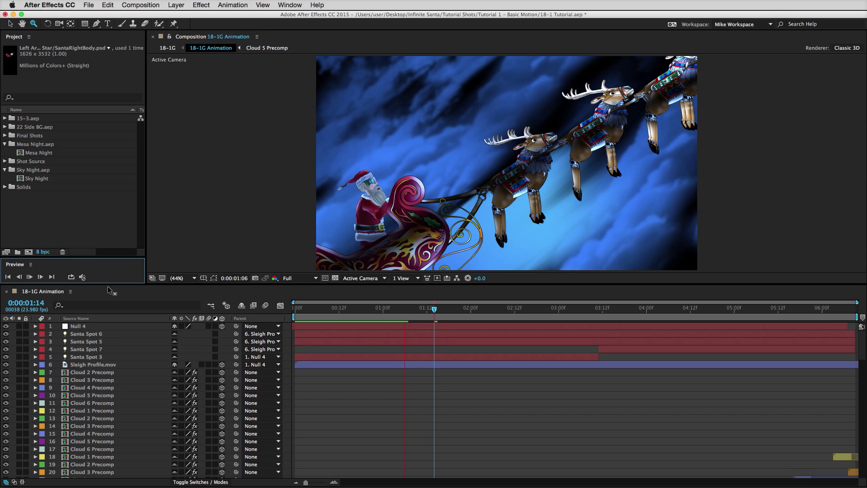
pyautogui.click(29, 276)
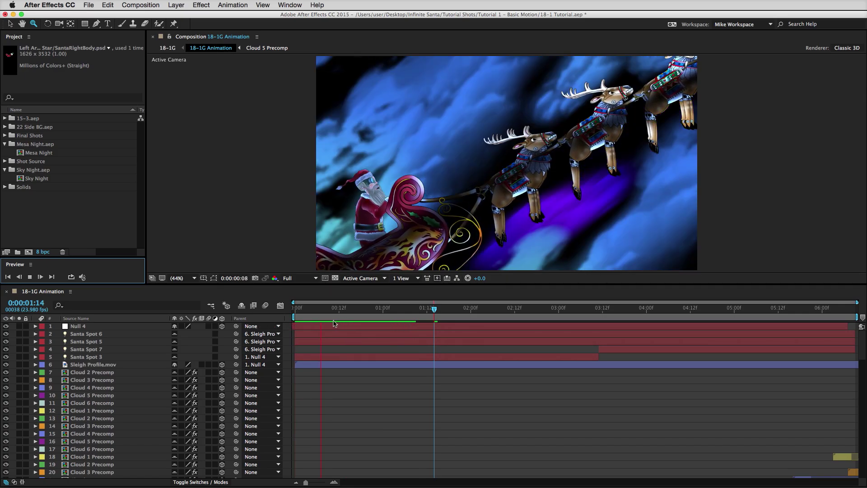
# Step: Park the playhead at 0:00:00:03 and lower the preview resolution through Half and Third to Quarter
pyautogui.click(300, 318)
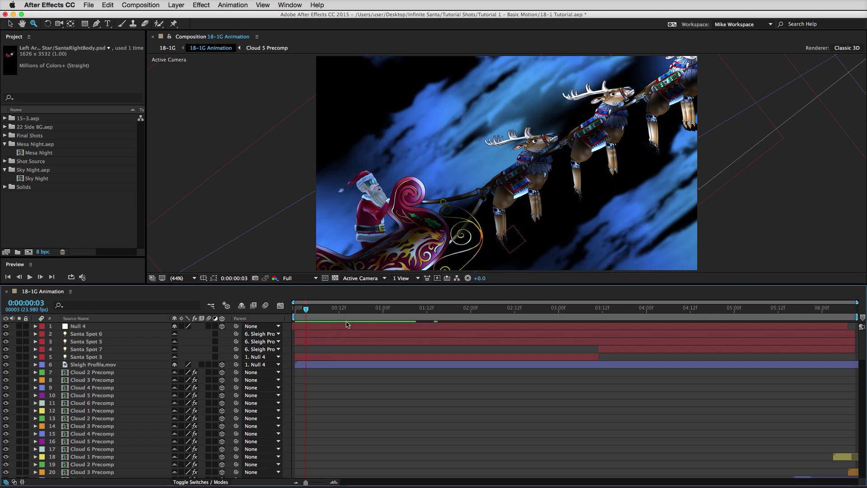
pyautogui.click(316, 278)
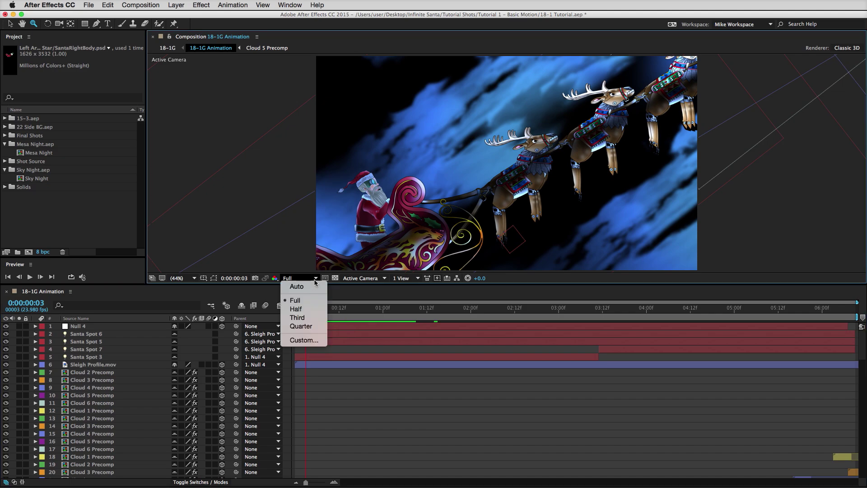
pyautogui.click(312, 311)
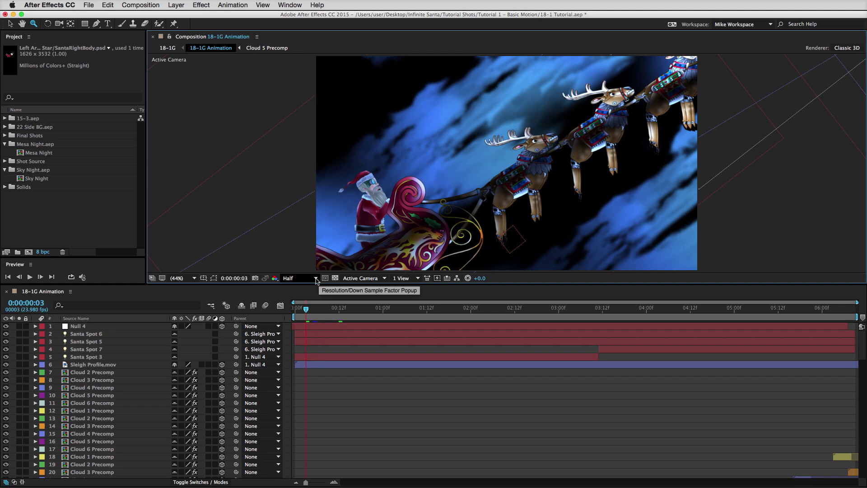
pyautogui.click(316, 278)
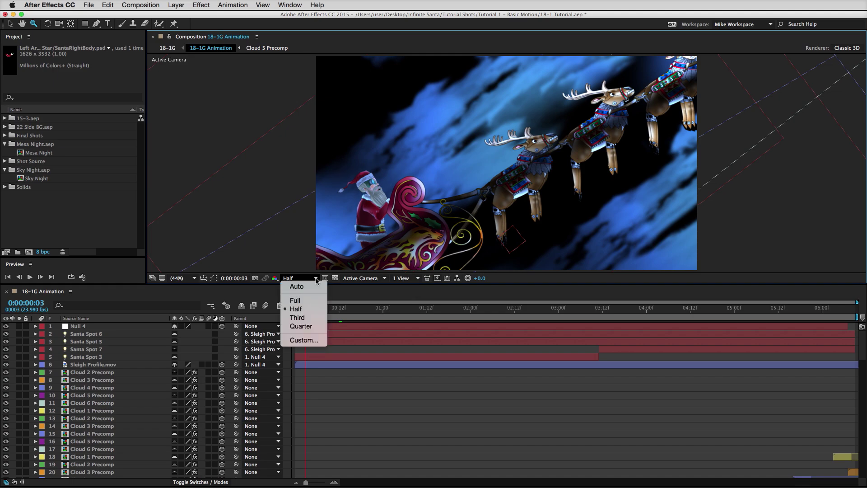
pyautogui.click(310, 319)
pyautogui.click(318, 279)
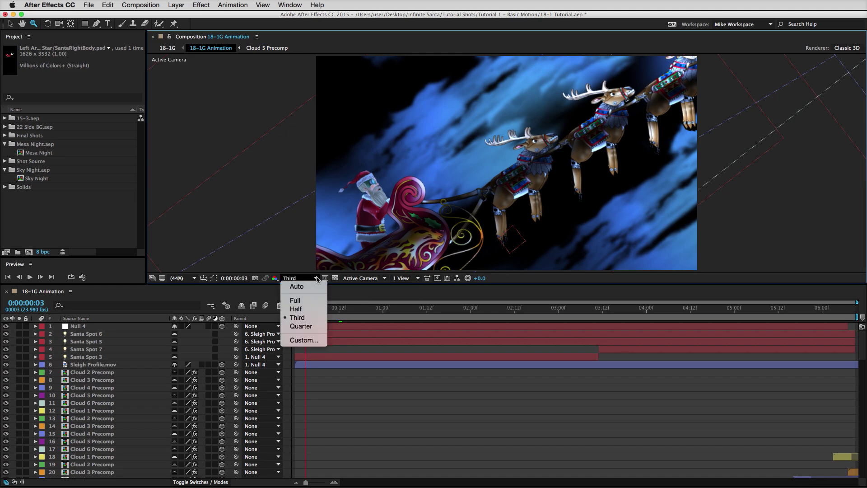
pyautogui.click(311, 327)
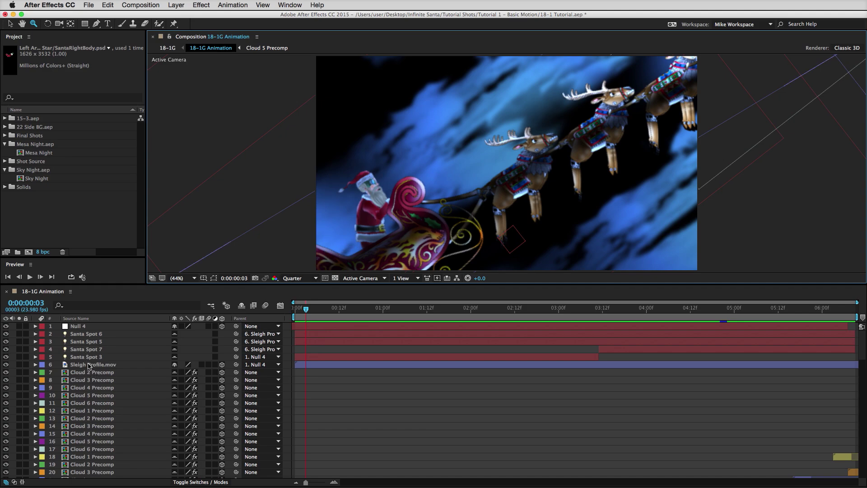
# Step: Select the Santa Spot 6, 5, 7 and 3 lights one after another to inspect them in the composition
pyautogui.click(95, 334)
pyautogui.click(97, 342)
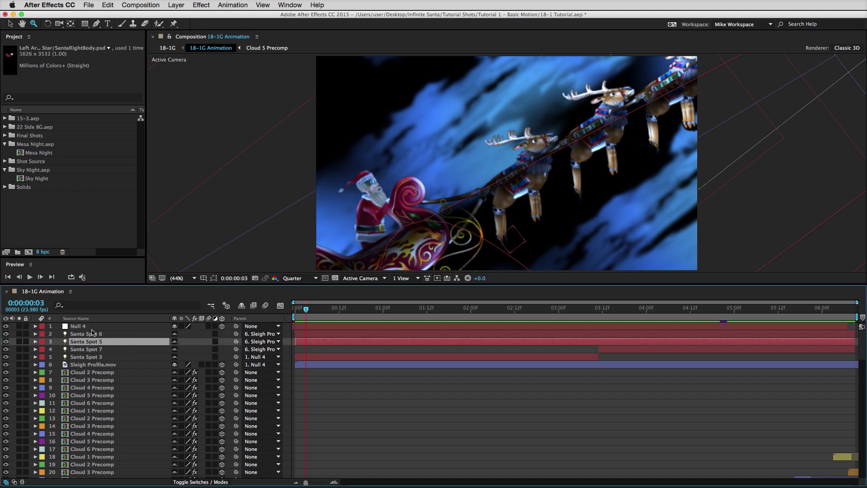
pyautogui.click(101, 350)
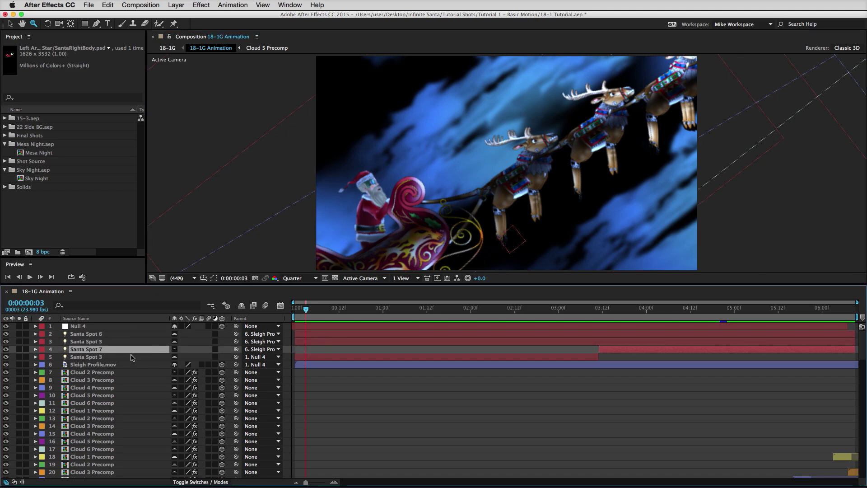
pyautogui.click(94, 358)
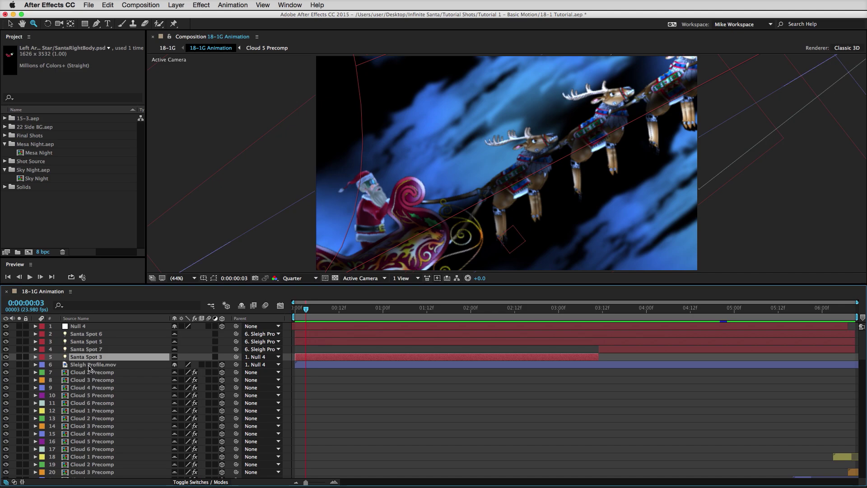
# Step: Turn off the Santa Spot 3 and Santa Spot 7 lights and scrub the animation to 0:00:03:18
pyautogui.click(5, 357)
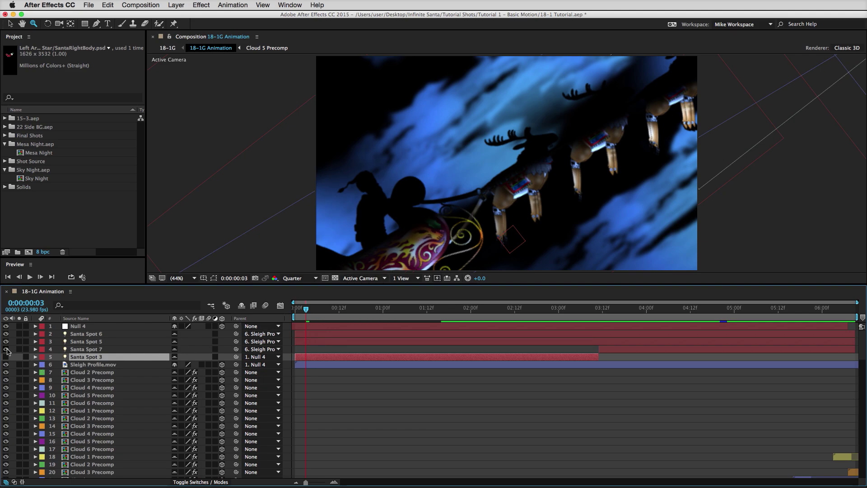
pyautogui.click(6, 349)
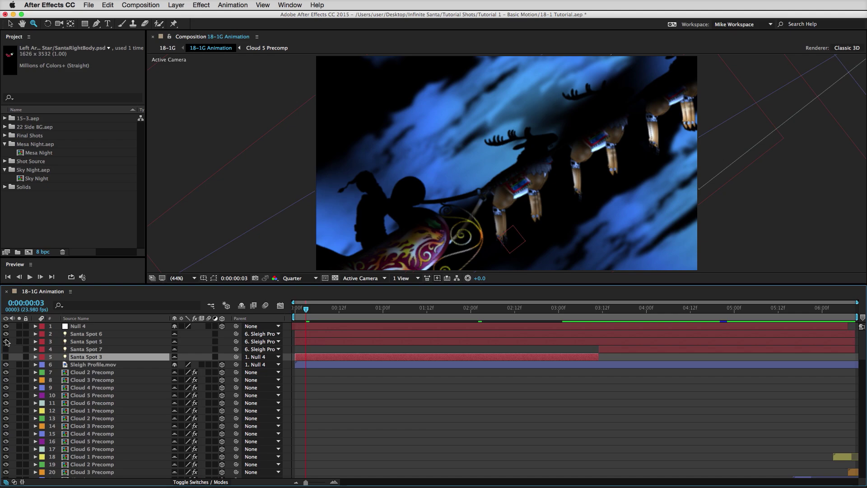
pyautogui.click(606, 310)
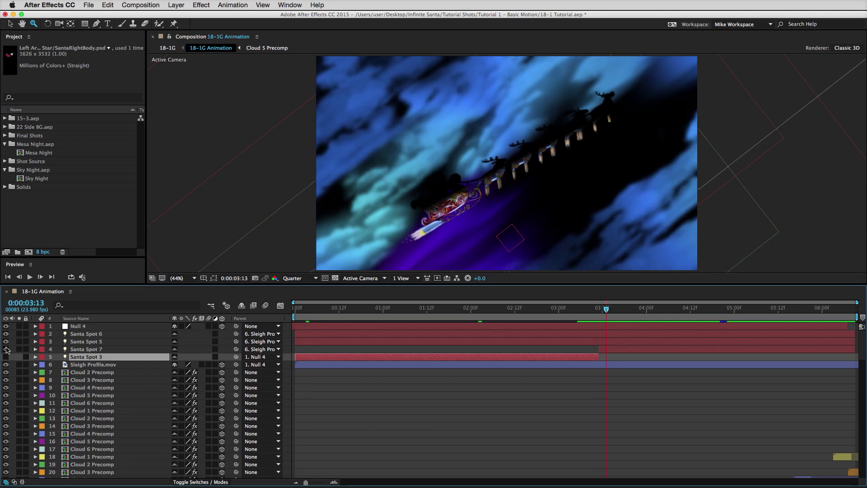
pyautogui.click(6, 349)
pyautogui.moveTo(301, 310); pyautogui.dragTo(625, 311)
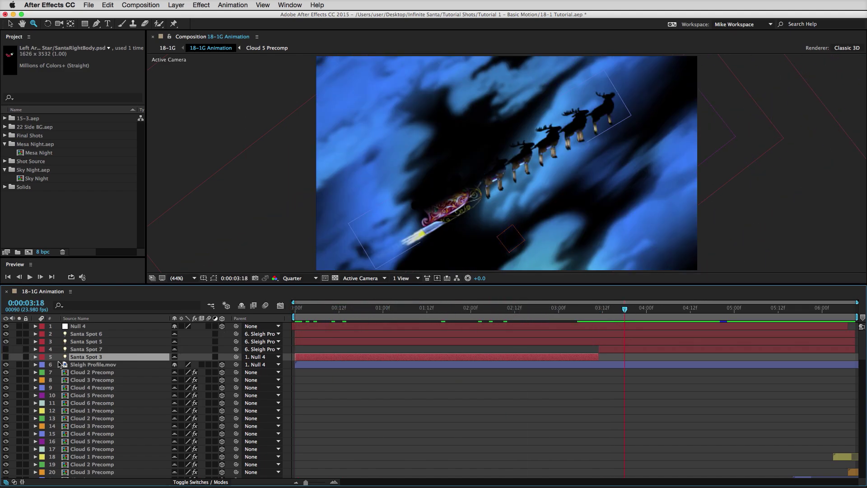
# Step: Deselect all layers, turn off the Santa Spot 5 and Santa Spot 6 lights, and scrub back to 0:00:00:00
pyautogui.press('F2')
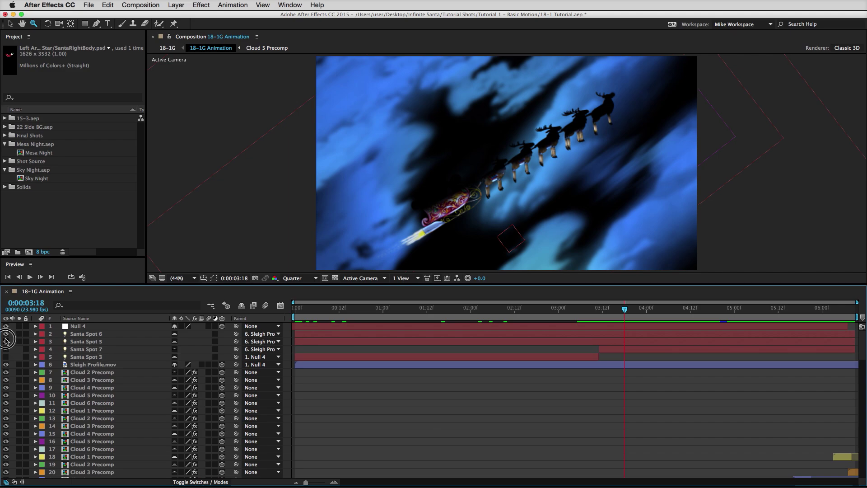
pyautogui.click(5, 341)
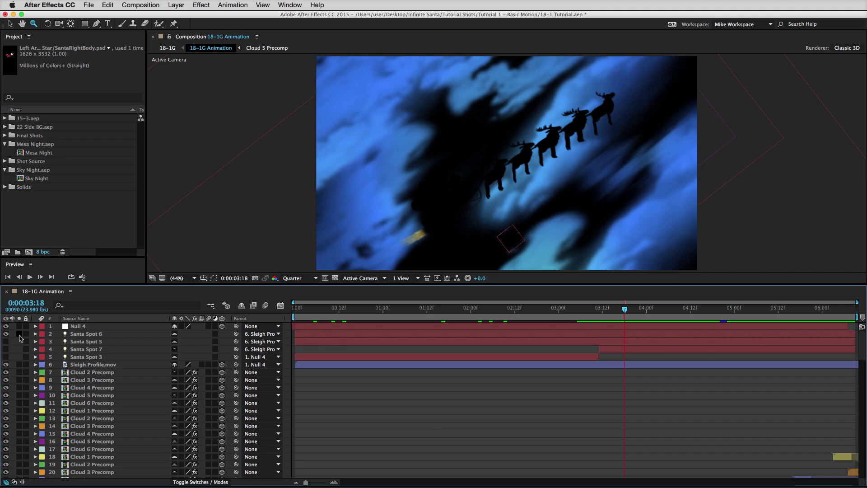
pyautogui.click(6, 334)
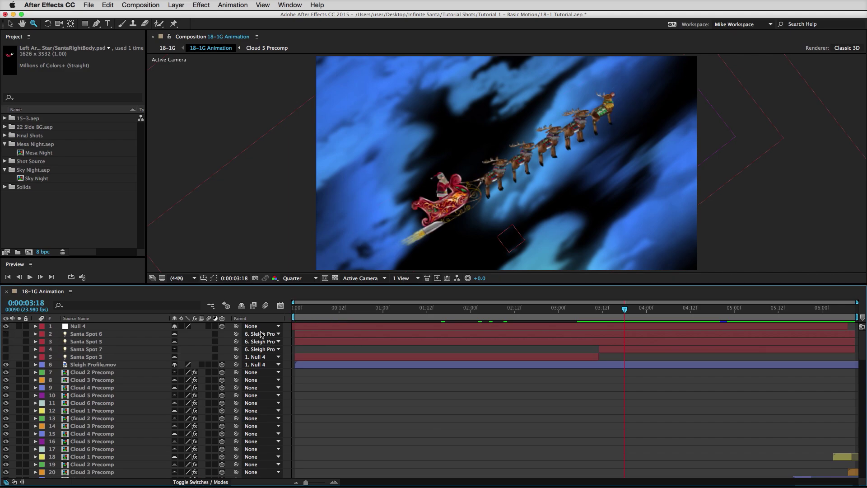
pyautogui.moveTo(560, 307); pyautogui.dragTo(292, 353)
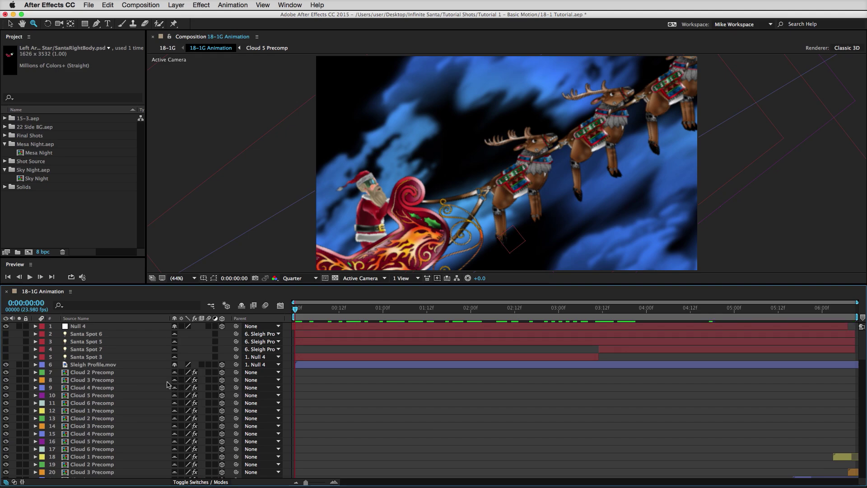
# Step: Solo Sleigh Profile.mov over the transparency grid, scrub its animation from the start, and restore the full composition view
pyautogui.click(111, 366)
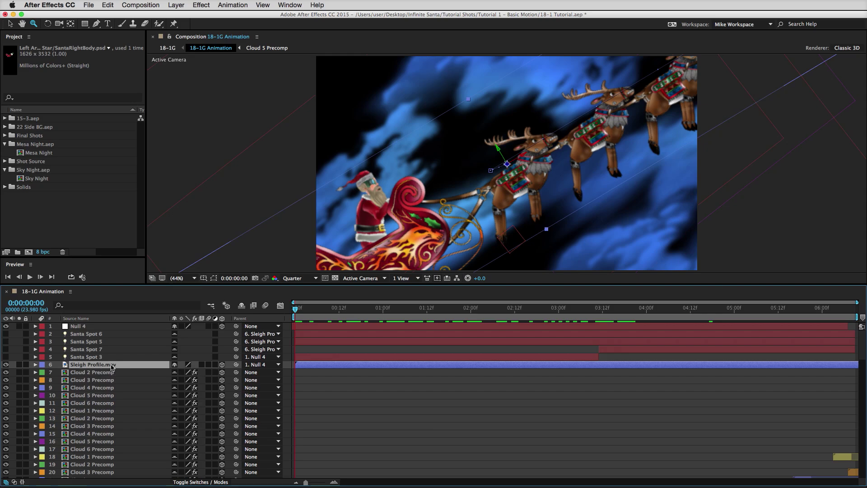
pyautogui.click(18, 364)
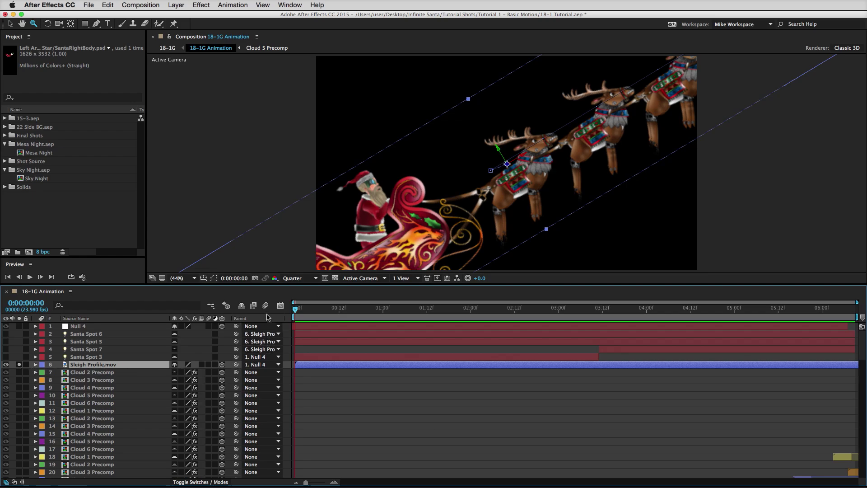
pyautogui.click(336, 278)
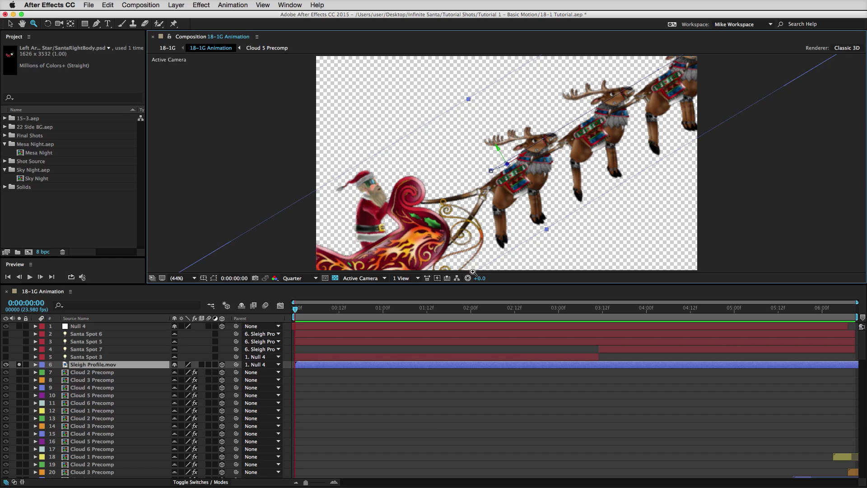
pyautogui.click(473, 308)
pyautogui.moveTo(474, 307); pyautogui.dragTo(600, 309)
pyautogui.press('Home')
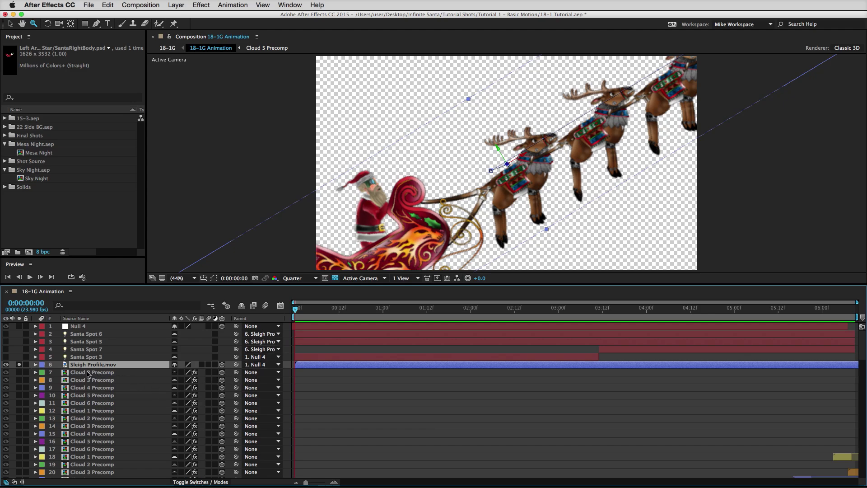
pyautogui.click(19, 364)
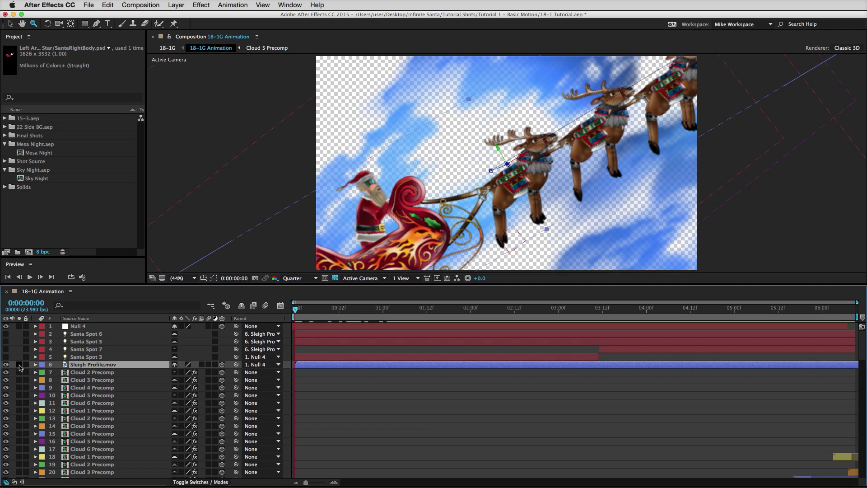
pyautogui.click(334, 278)
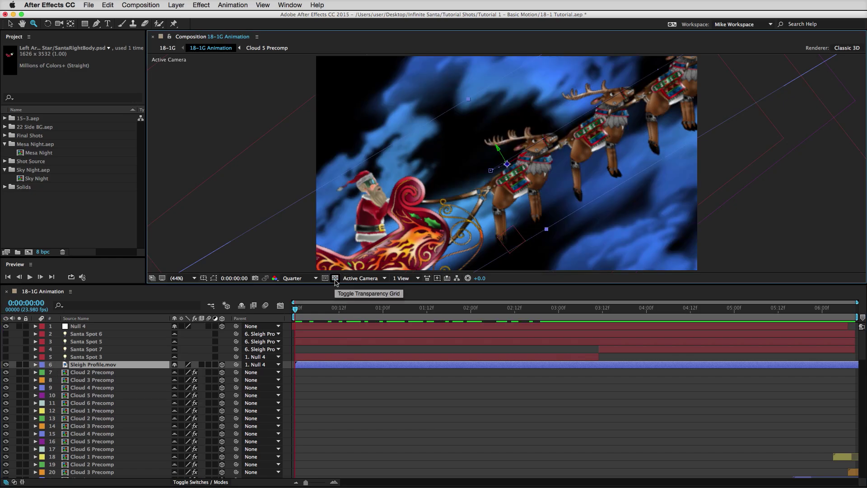
# Step: Hide Sleigh Profile.mov and the three Sky Side BG layers, and scrub the remaining clouds to 0:00:00:02
pyautogui.click(5, 365)
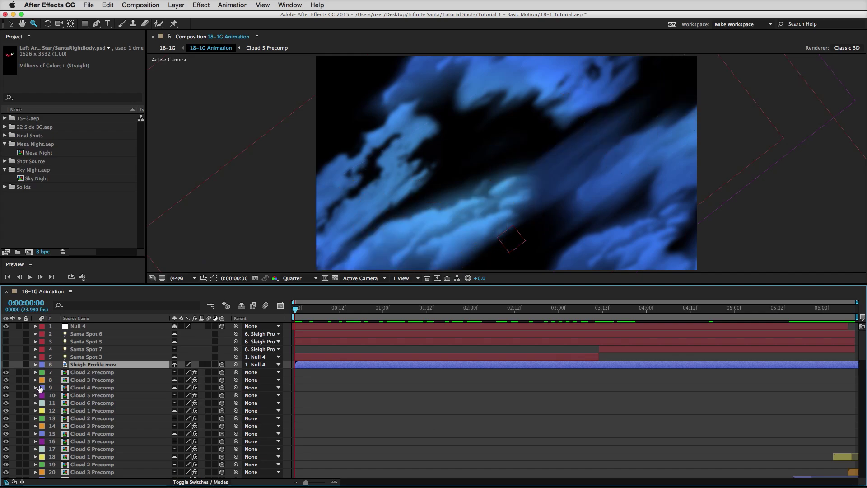
pyautogui.scroll(-10, 151, 406)
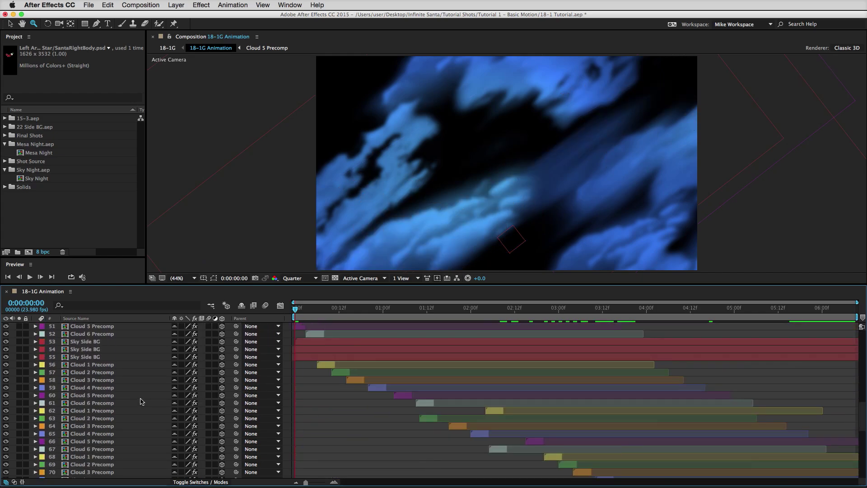
pyautogui.scroll(4, 141, 402)
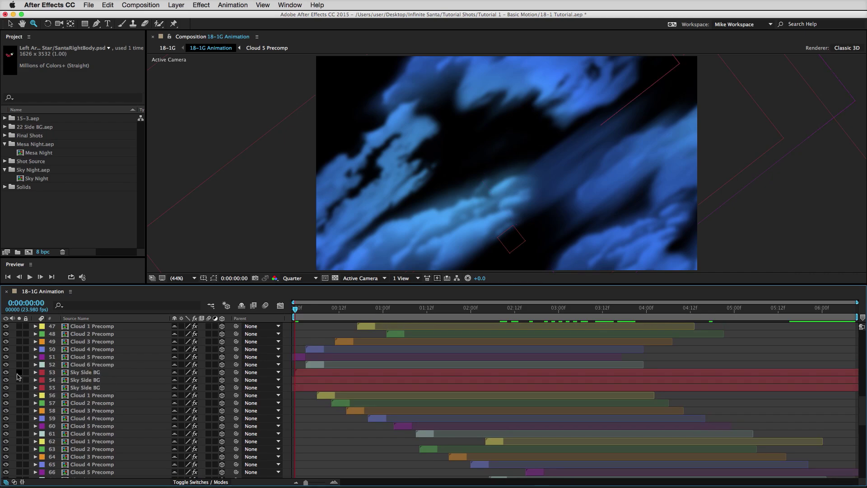
pyautogui.moveTo(5, 372); pyautogui.dragTo(6, 389)
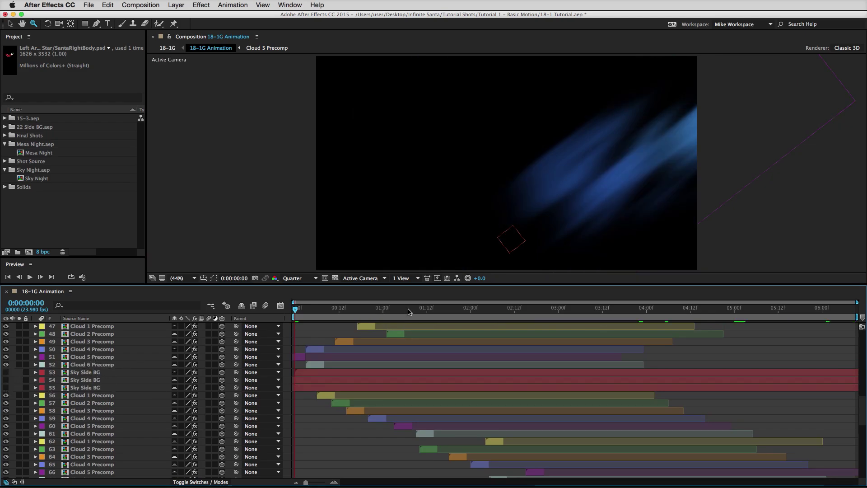
pyautogui.moveTo(297, 310)
pyautogui.mouseDown()
pyautogui.moveTo(405, 309)
pyautogui.moveTo(302, 310)
pyautogui.mouseUp()
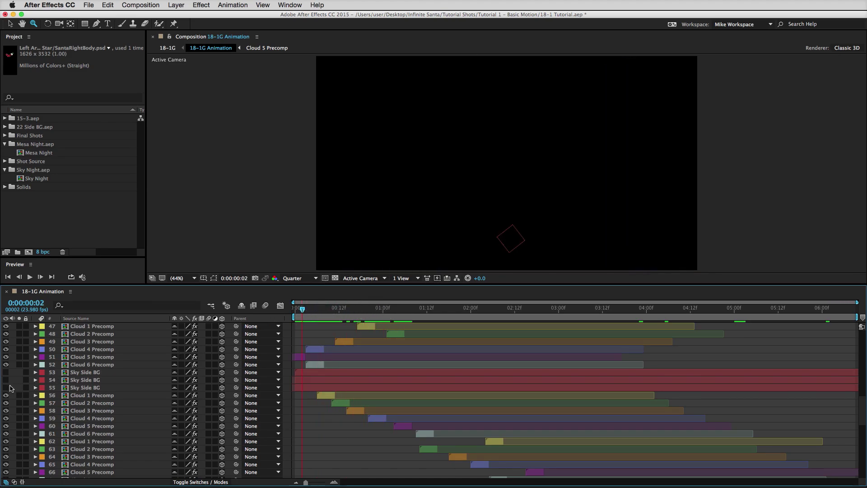
# Step: Turn the three Sky Side BG layers back on, solo them to inspect the background at 0:00:00:00, and unsolo them
pyautogui.moveTo(5, 387)
pyautogui.mouseDown()
pyautogui.moveTo(6, 372)
pyautogui.moveTo(18, 376)
pyautogui.moveTo(18, 387)
pyautogui.mouseUp()
pyautogui.moveTo(312, 310)
pyautogui.mouseDown()
pyautogui.moveTo(383, 311)
pyautogui.moveTo(295, 311)
pyautogui.mouseUp()
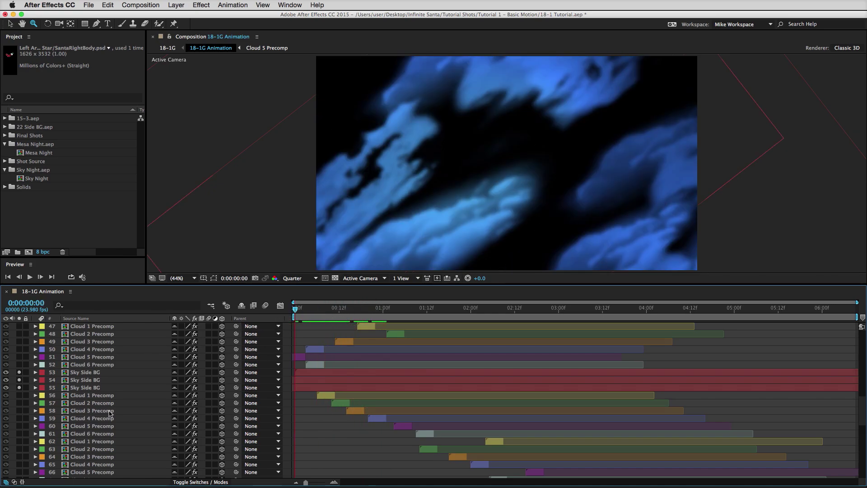
pyautogui.moveTo(19, 387); pyautogui.dragTo(21, 375)
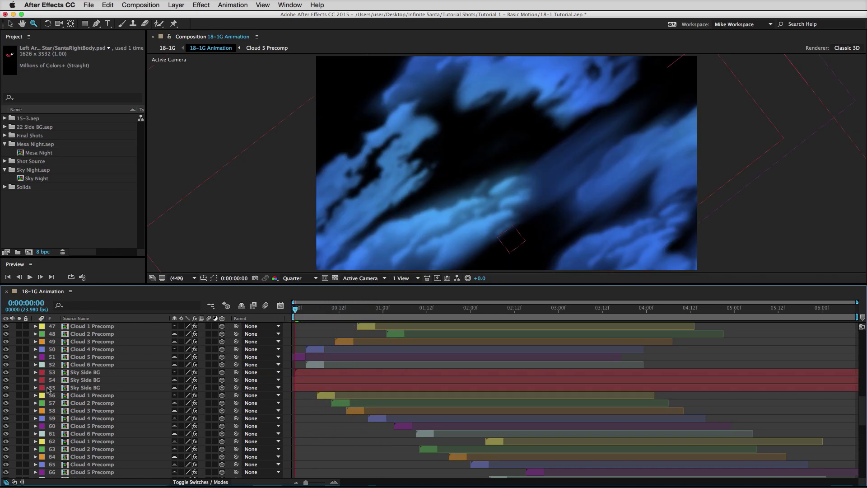
# Step: Make Sleigh Profile.mov visible again and look over the surrounding layer stack
pyautogui.scroll(15, 129, 409)
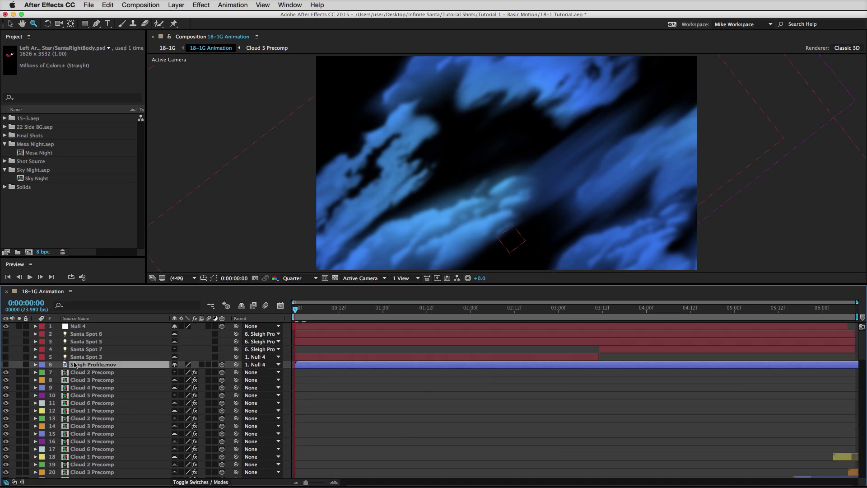
pyautogui.click(7, 365)
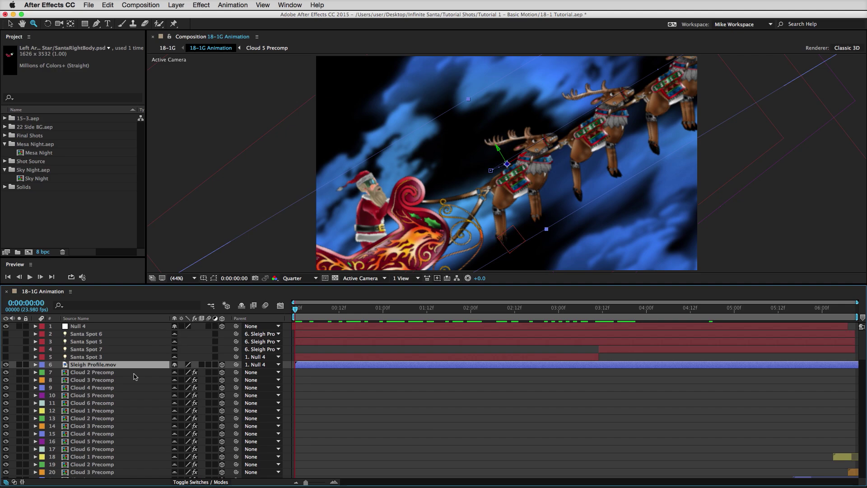
pyautogui.scroll(-20, 126, 405)
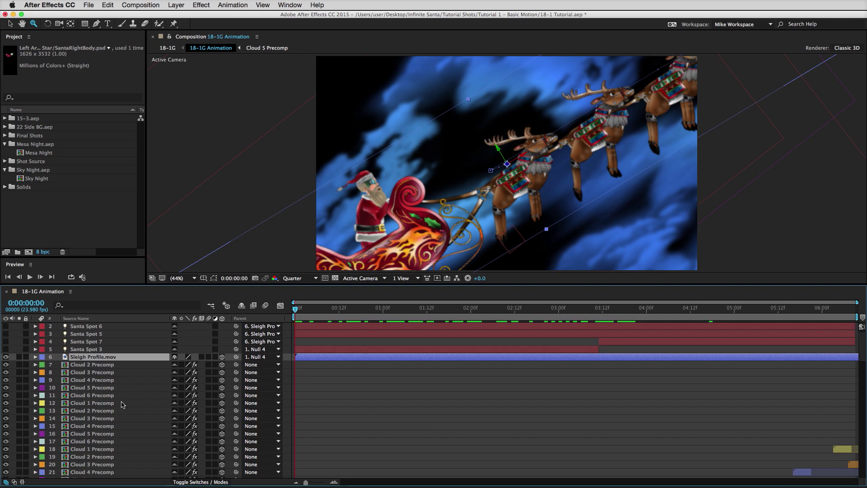
pyautogui.scroll(20, 121, 404)
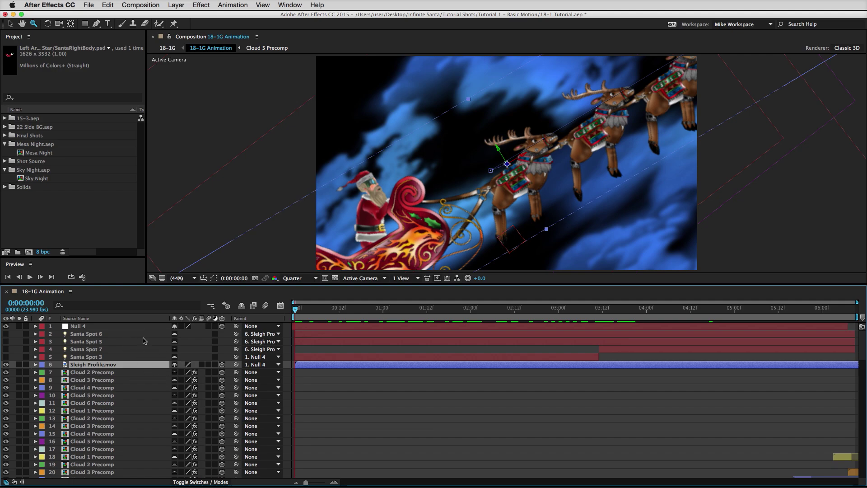
# Step: Hide the shy layers and expand the Transform properties of Sleigh Profile.mov
pyautogui.click(242, 306)
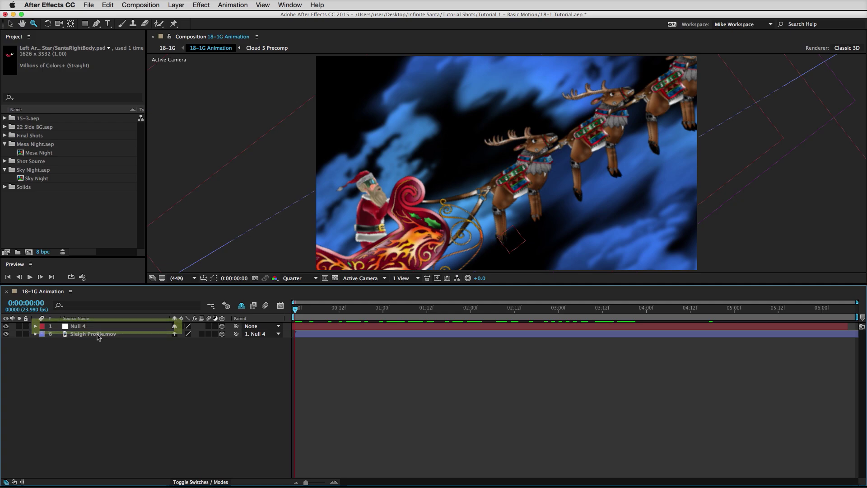
pyautogui.click(95, 334)
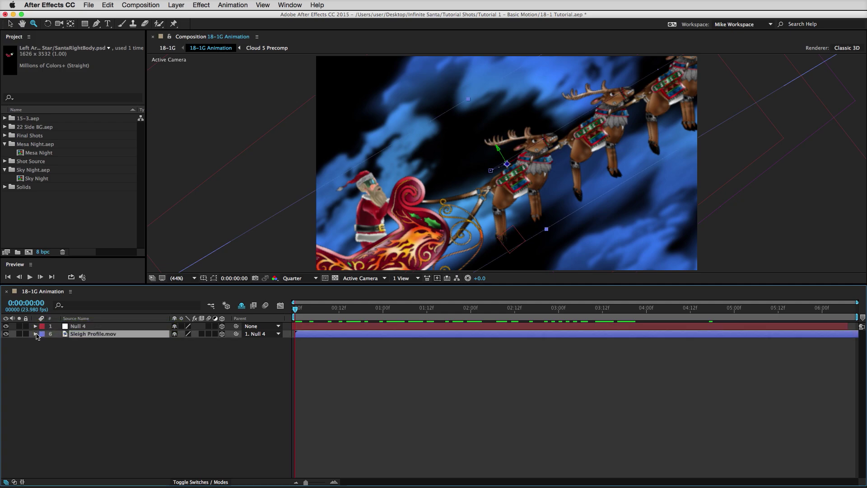
pyautogui.click(35, 334)
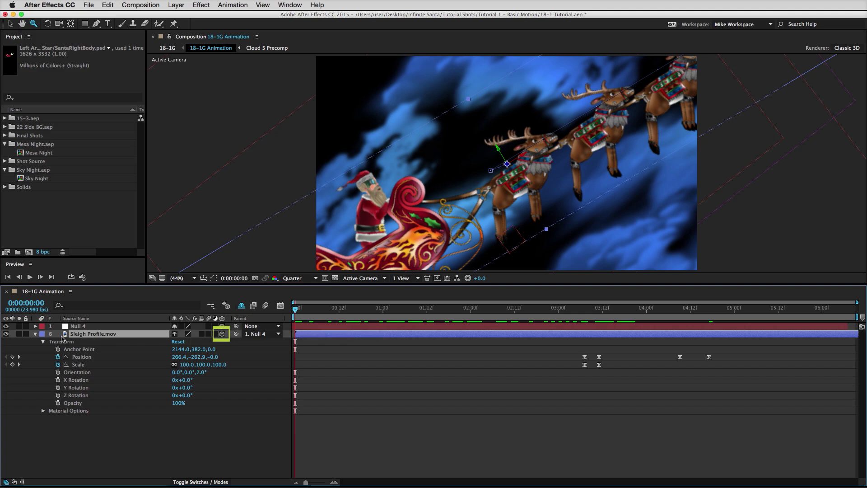
# Step: Show the shy layers to review the complete stack of cloud precomps, and hide them again
pyautogui.click(240, 308)
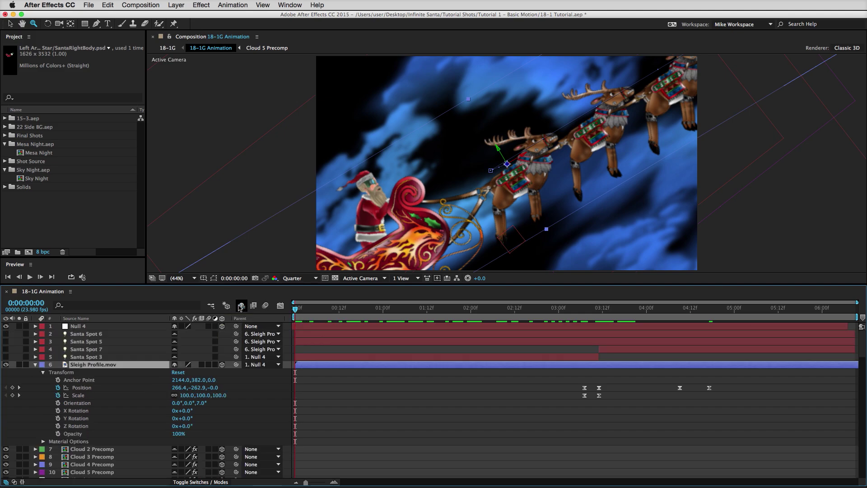
pyautogui.scroll(-5, 142, 441)
pyautogui.scroll(-14, 143, 441)
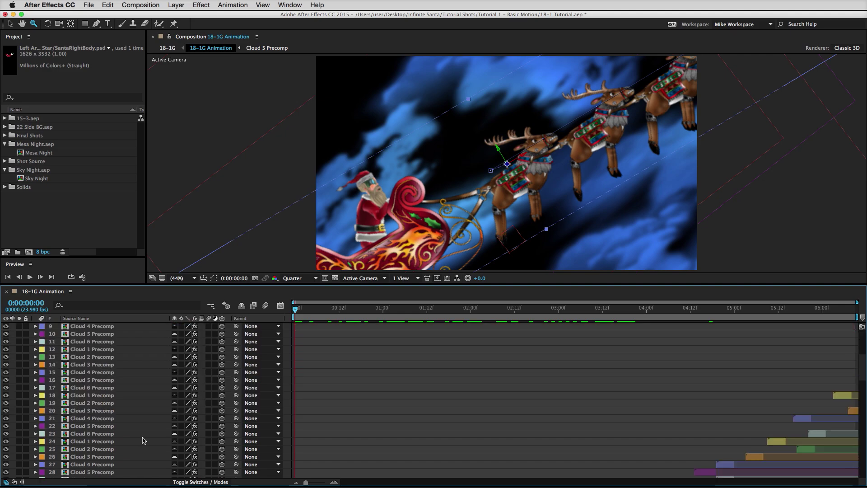
pyautogui.scroll(-13, 143, 439)
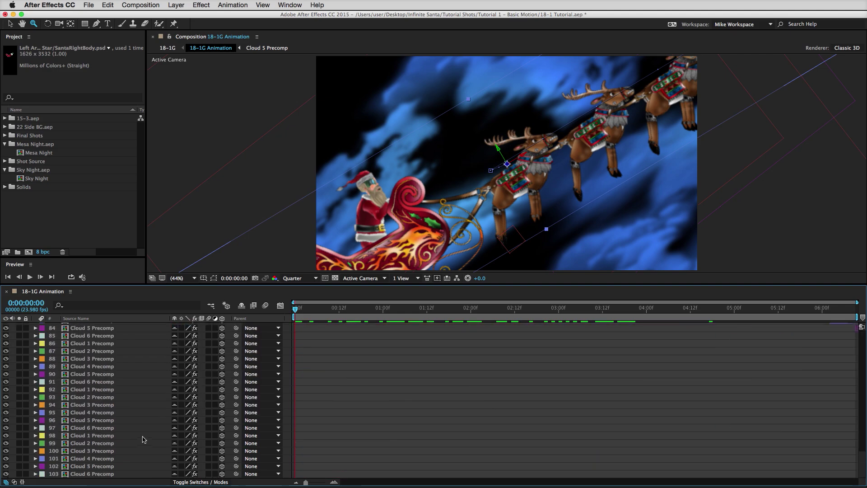
pyautogui.scroll(20, 143, 440)
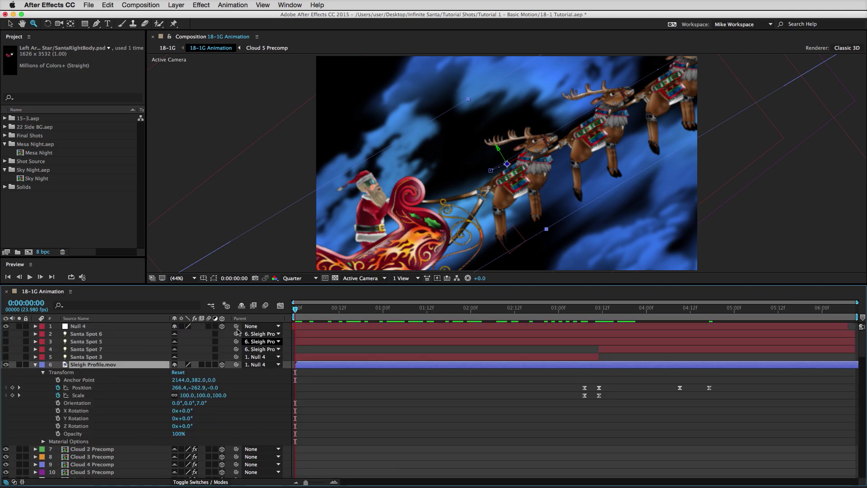
pyautogui.click(242, 306)
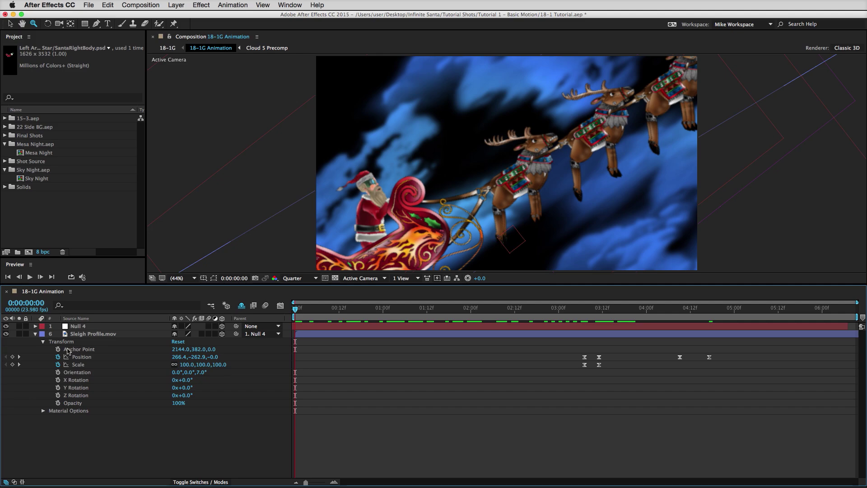
# Step: Solo Sleigh Profile.mov at 0:00:00:16, try shifting its anchor point, and deselect all layers
pyautogui.click(76, 337)
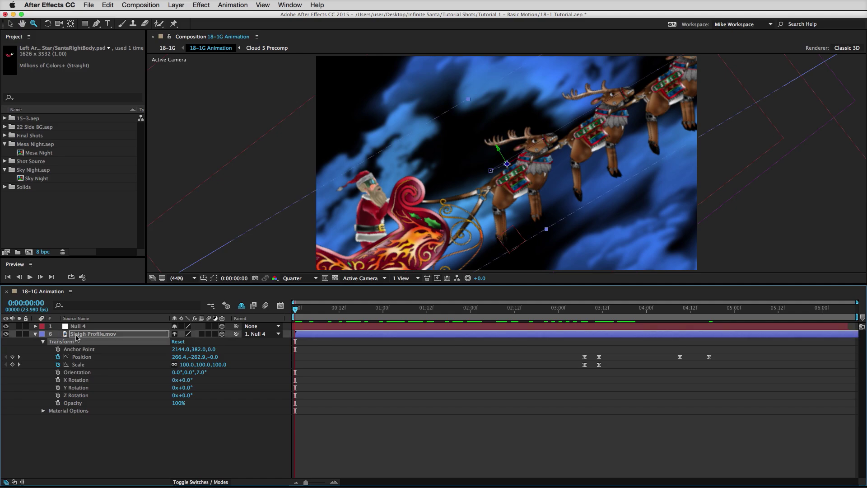
pyautogui.click(19, 334)
pyautogui.click(354, 308)
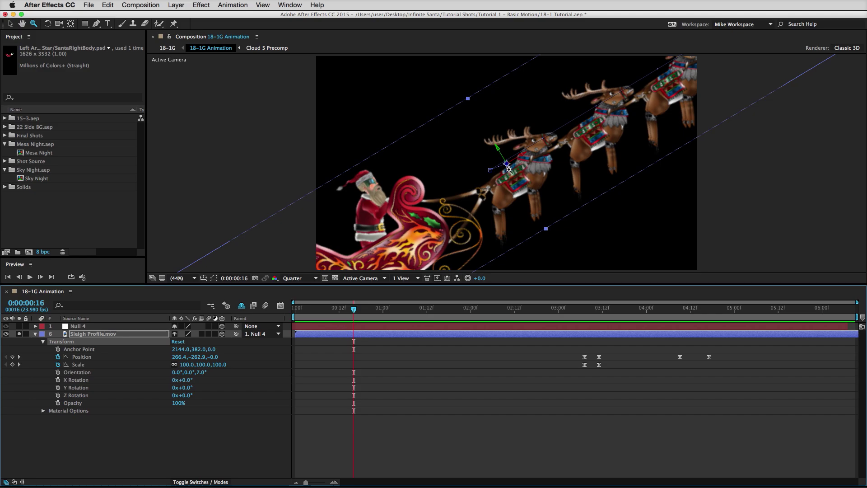
pyautogui.moveTo(184, 354); pyautogui.dragTo(149, 362)
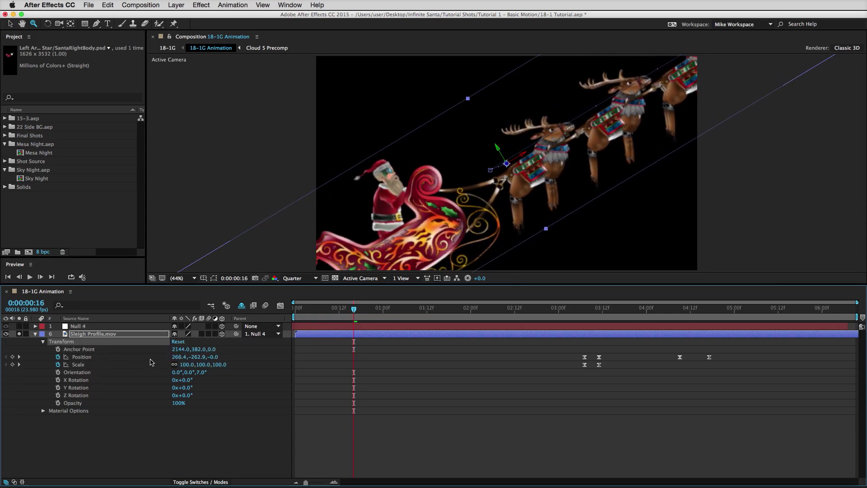
pyautogui.click(146, 448)
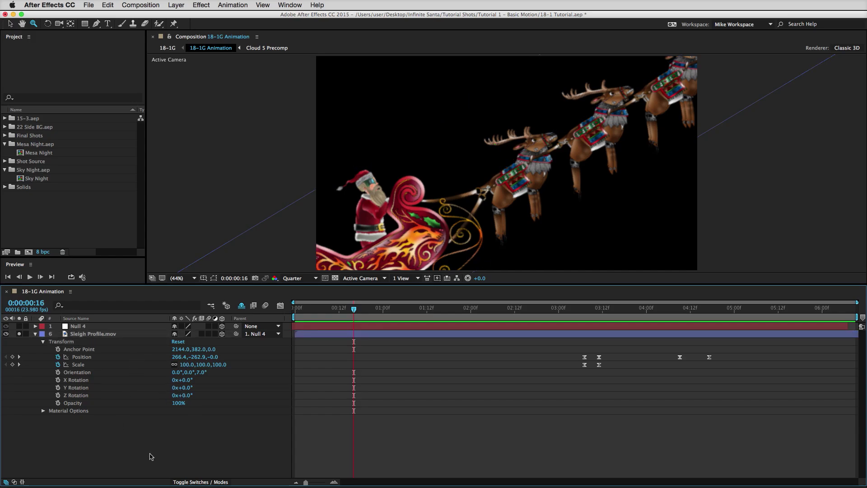
# Step: Reveal only the Anchor Point properties of Null 4 and Sleigh Profile.mov, and collapse Null 4
pyautogui.press('a')
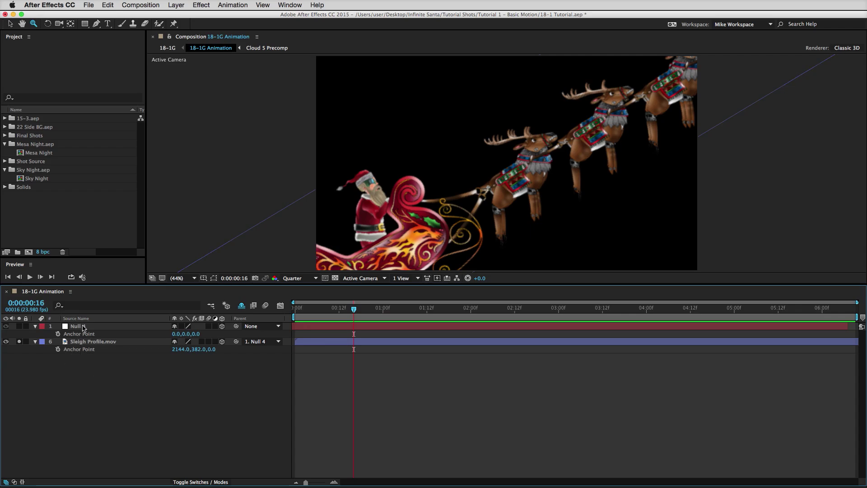
pyautogui.click(91, 342)
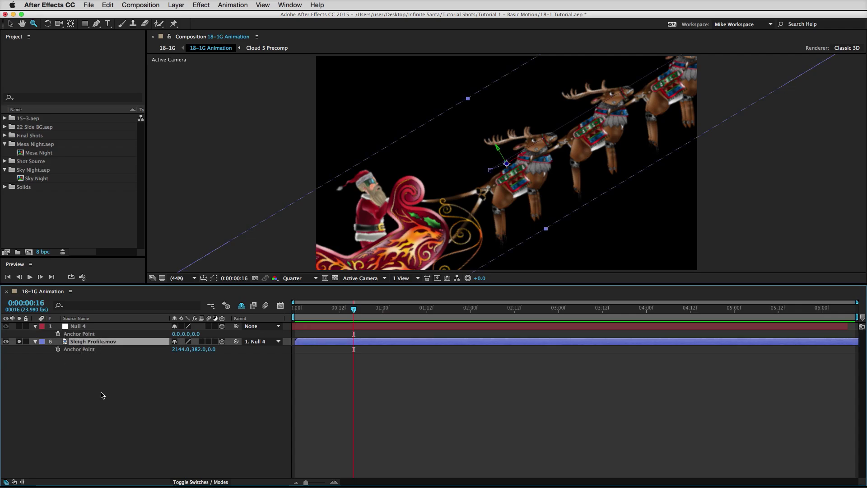
pyautogui.press('F2')
pyautogui.click(35, 326)
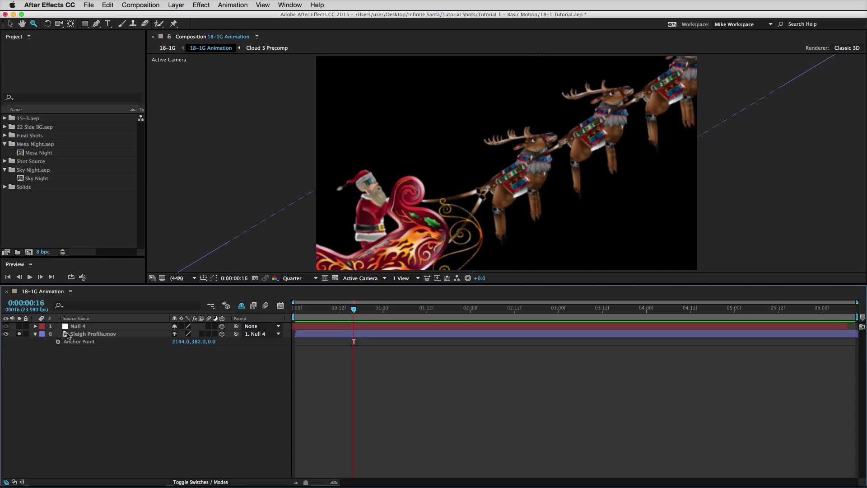
# Step: Expand all Transform properties of Sleigh Profile.mov and scrub to its Position and Scale keyframes at 0:00:03:11
pyautogui.click(76, 334)
pyautogui.click(36, 334)
pyautogui.click(36, 335)
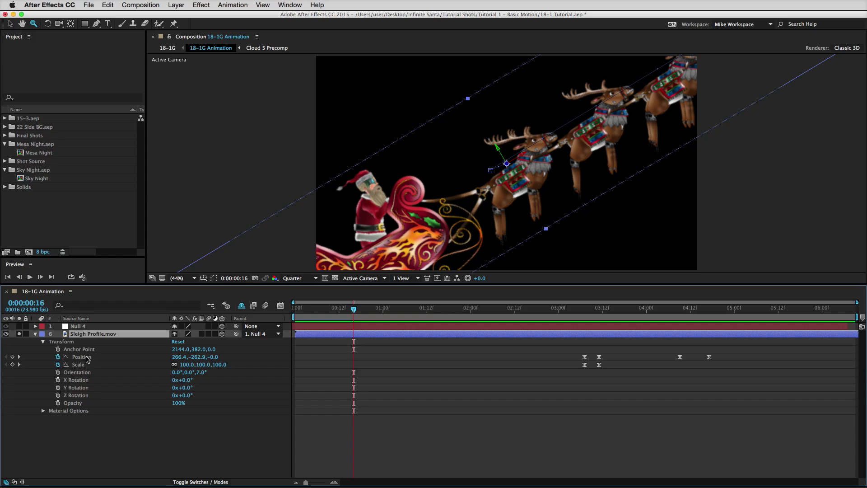
pyautogui.moveTo(531, 314); pyautogui.dragTo(601, 306)
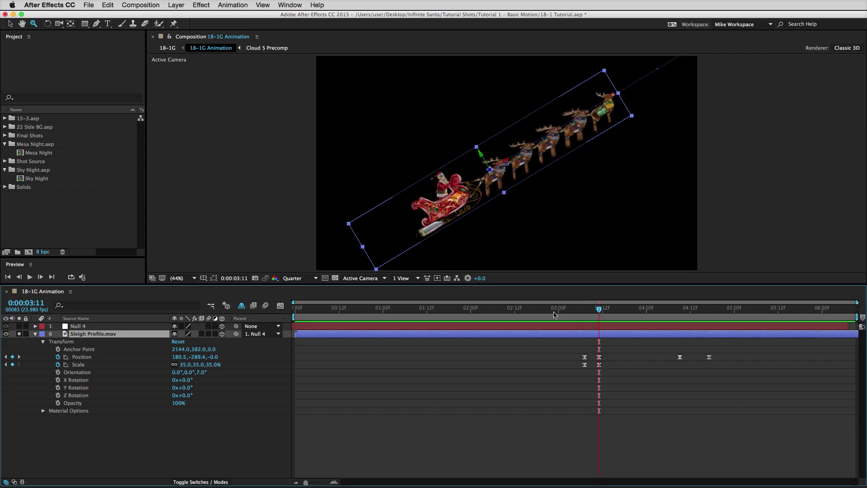
pyautogui.moveTo(605, 314)
pyautogui.mouseDown()
pyautogui.moveTo(624, 312)
pyautogui.moveTo(582, 316)
pyautogui.moveTo(600, 311)
pyautogui.mouseUp()
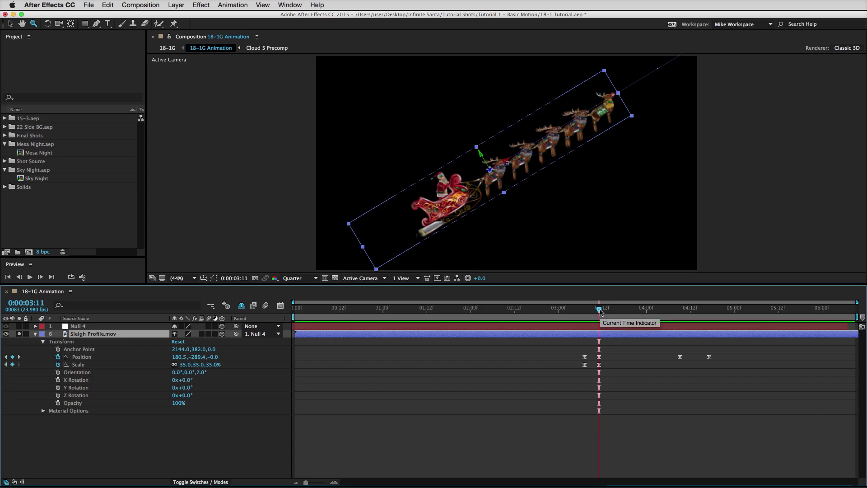
# Step: Scrub the sleigh's exit from 0:00:04:10 to 0:00:04:16, examine its motion path beyond the frame, and return to 0:00:04:10
pyautogui.moveTo(600, 312); pyautogui.dragTo(683, 310)
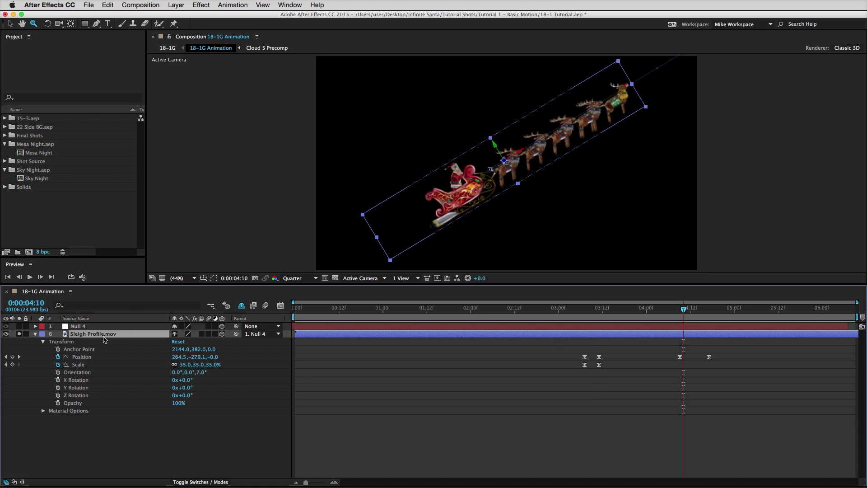
pyautogui.click(683, 310)
pyautogui.moveTo(683, 310); pyautogui.dragTo(706, 310)
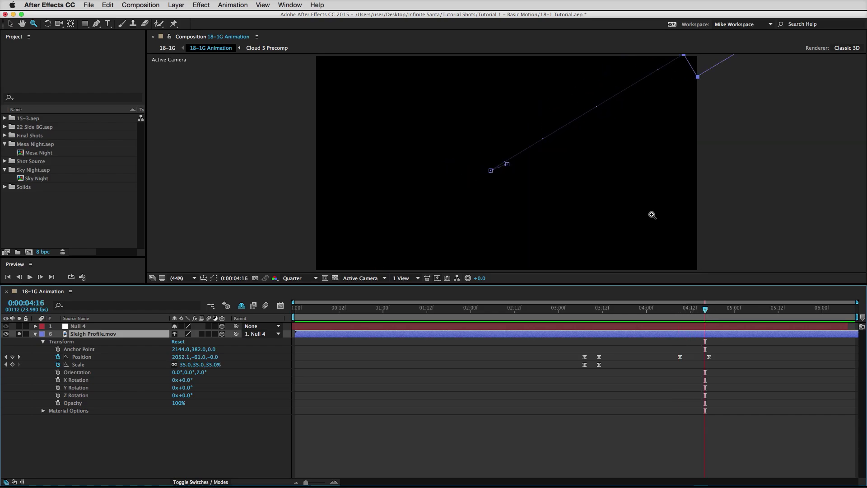
pyautogui.scroll(-2, 649, 210)
pyautogui.moveTo(641, 174); pyautogui.dragTo(634, 245)
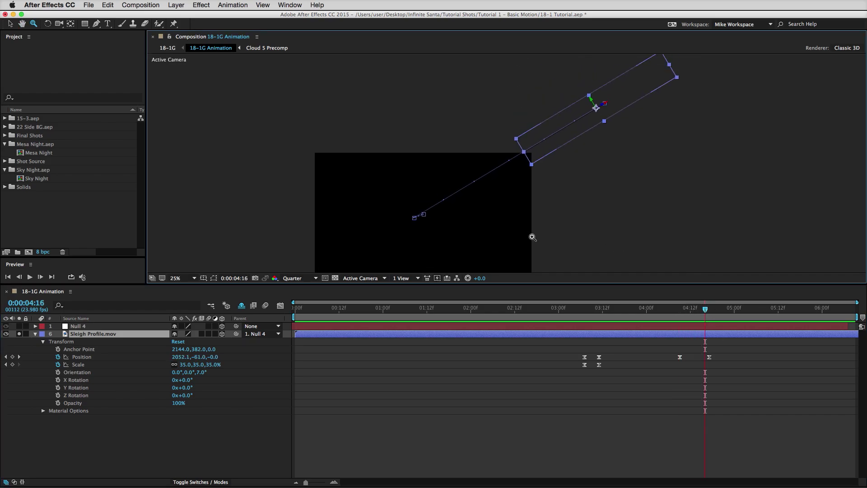
pyautogui.moveTo(694, 311); pyautogui.dragTo(684, 311)
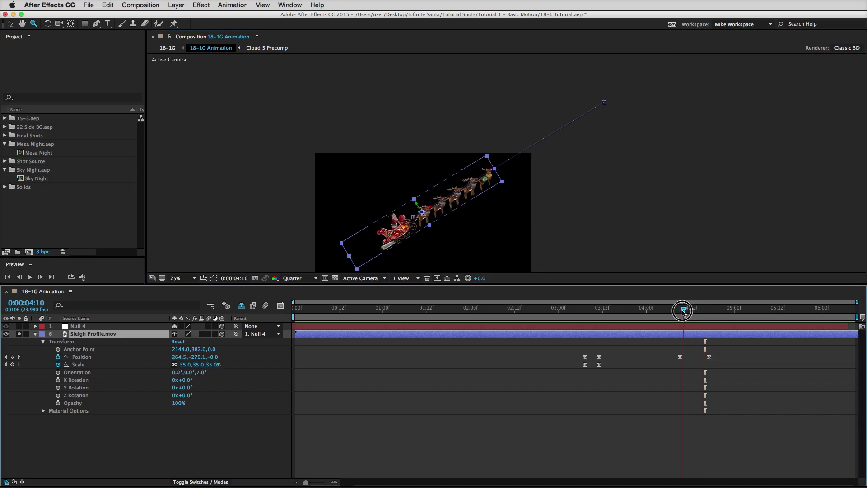
# Step: Select the last Position keyframe of Sleigh Profile.mov to locate its point on the motion path, and clear the selection
pyautogui.press('v')
pyautogui.click(610, 112)
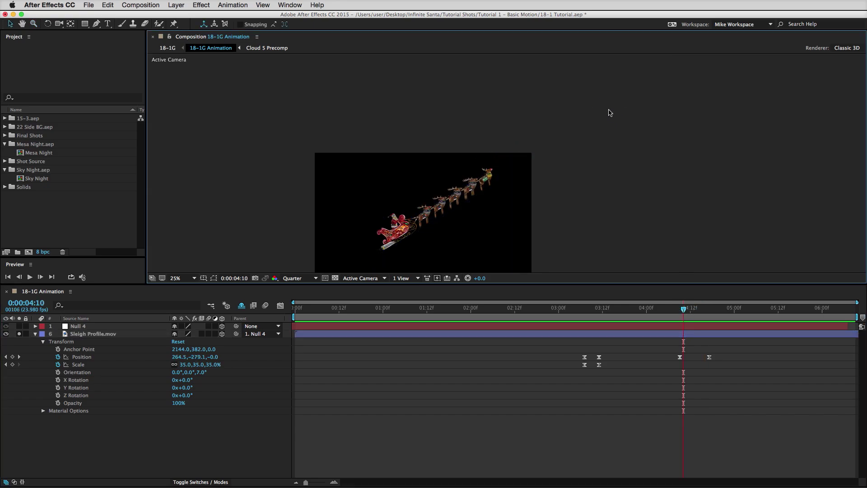
pyautogui.click(684, 335)
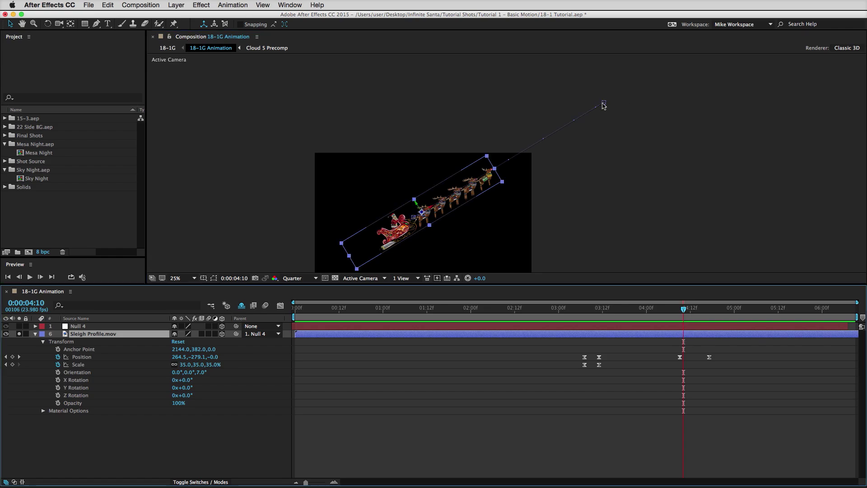
pyautogui.click(710, 357)
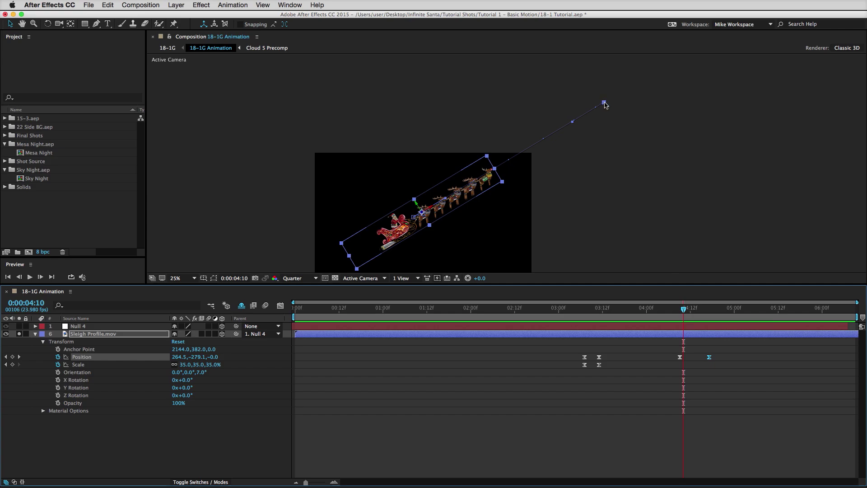
pyautogui.click(711, 349)
# Step: Go to 0:00:04:14, select the last two Position keyframes to examine the exit move, and deselect them
pyautogui.moveTo(683, 309); pyautogui.dragTo(698, 319)
pyautogui.click(694, 335)
pyautogui.click(680, 357)
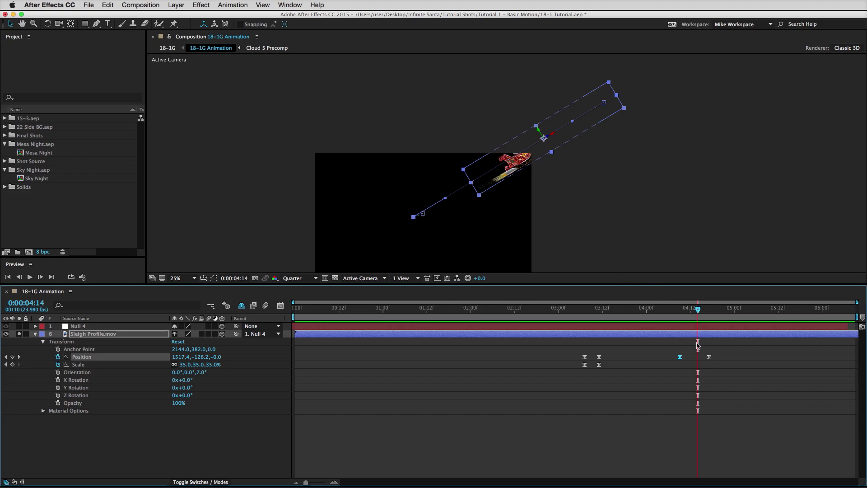
pyautogui.keyDown('shift'); pyautogui.click(710, 357); pyautogui.keyUp('shift')
pyautogui.click(686, 348)
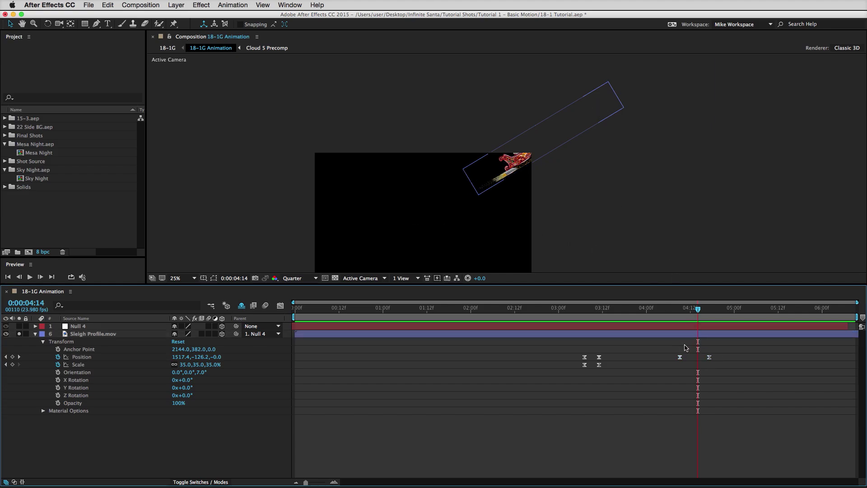
# Step: Go to the third Position keyframe at 0:00:04:09, select all Position keyframes of the sleigh, and deselect them
pyautogui.click(681, 310)
pyautogui.click(685, 337)
pyautogui.moveTo(681, 310)
pyautogui.mouseDown()
pyautogui.moveTo(711, 309)
pyautogui.moveTo(682, 335)
pyautogui.moveTo(687, 309)
pyautogui.moveTo(680, 311)
pyautogui.mouseUp()
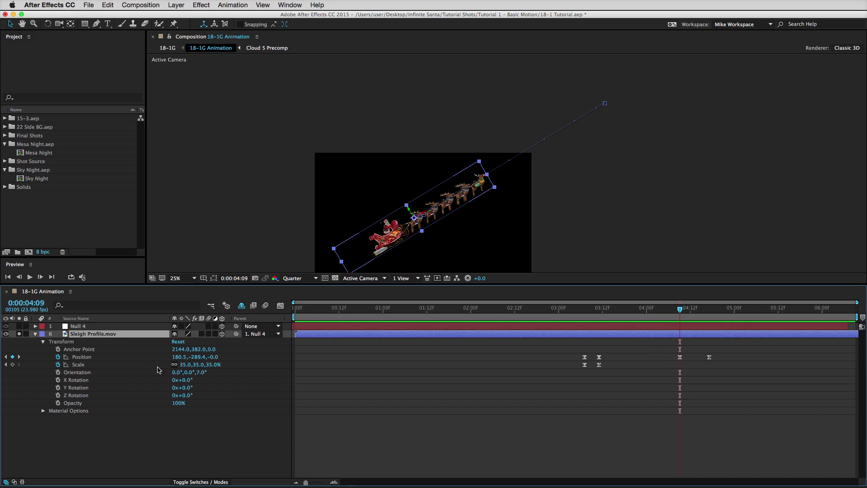
pyautogui.click(89, 358)
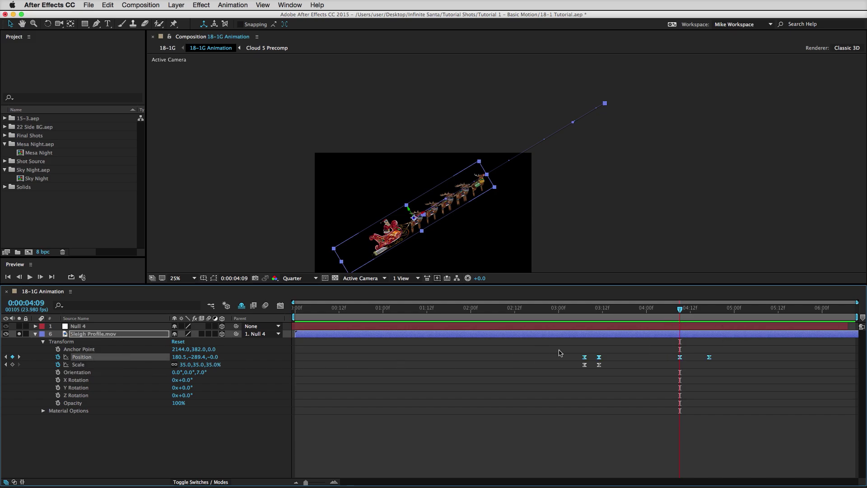
pyautogui.click(653, 351)
# Step: Select the sleigh's Scale keyframes at 0:00:03:11 and scrub back to the first one at 0:00:03:07 to compare sizes
pyautogui.click(591, 311)
pyautogui.moveTo(591, 311)
pyautogui.mouseDown()
pyautogui.moveTo(584, 315)
pyautogui.moveTo(602, 309)
pyautogui.mouseUp()
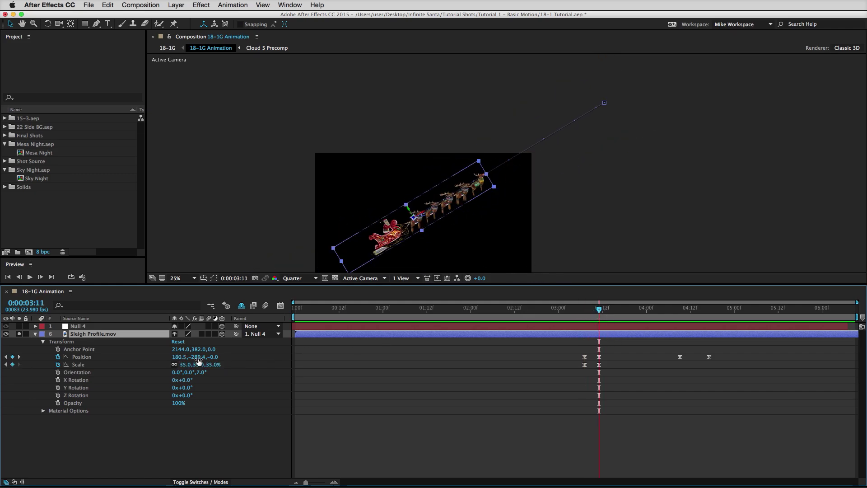
pyautogui.click(78, 366)
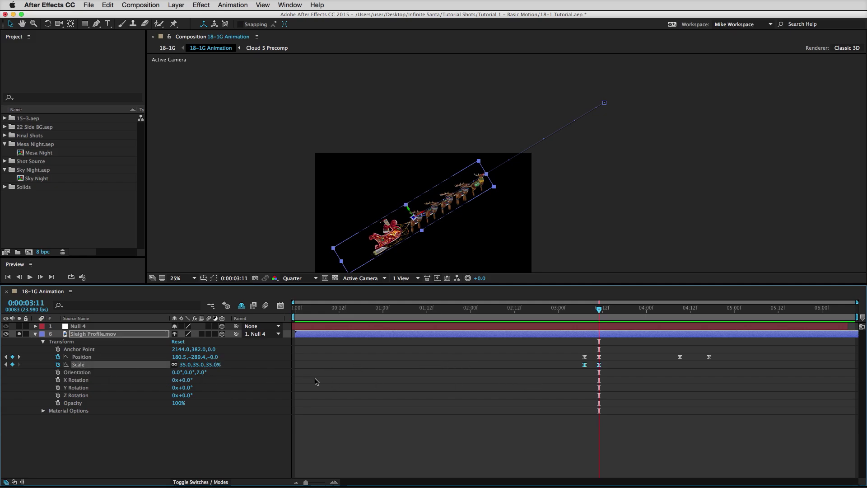
pyautogui.moveTo(599, 310); pyautogui.dragTo(585, 310)
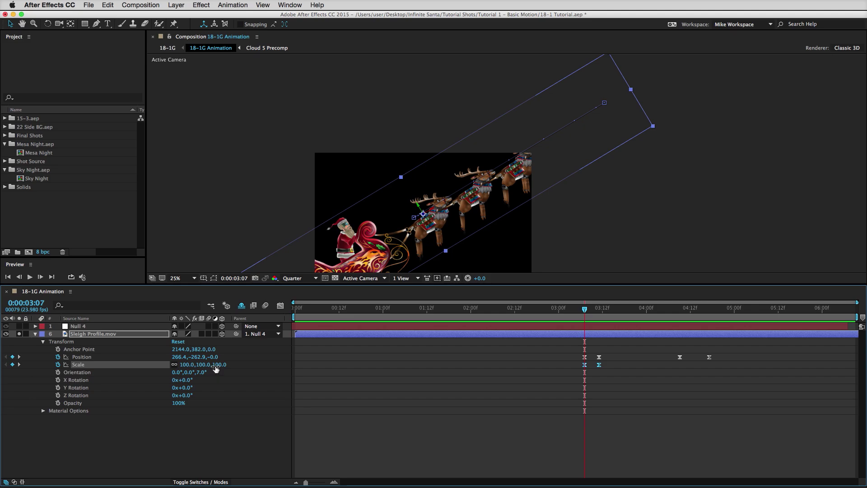
# Step: Try scaling the sleigh to 269% at 0:00:03:07 and inspect the artwork at Full resolution
pyautogui.moveTo(217, 367); pyautogui.dragTo(292, 363)
pyautogui.click(315, 278)
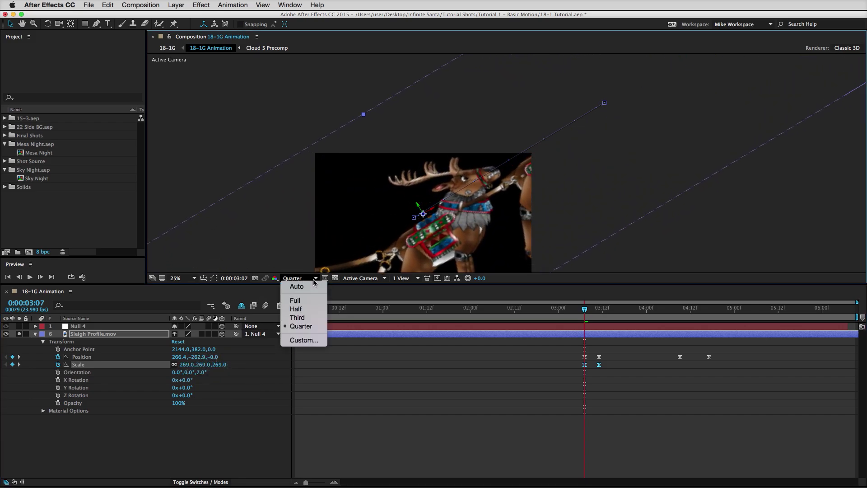
pyautogui.click(301, 300)
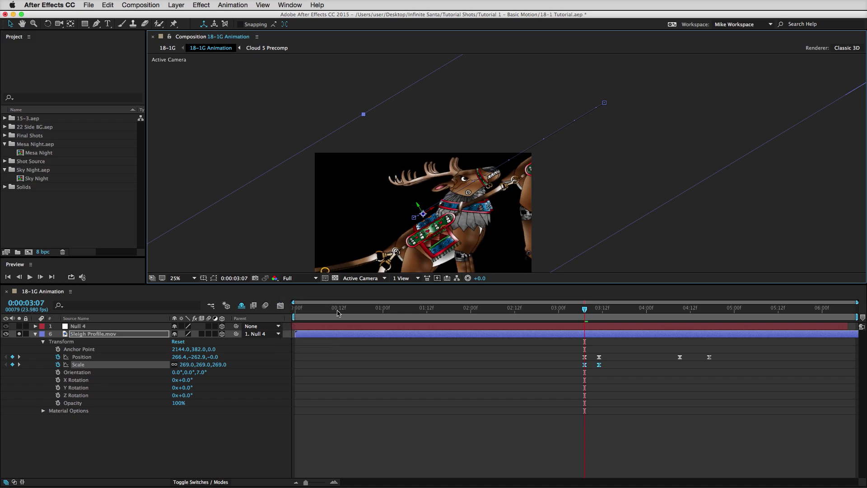
pyautogui.press('z')
pyautogui.click(428, 224)
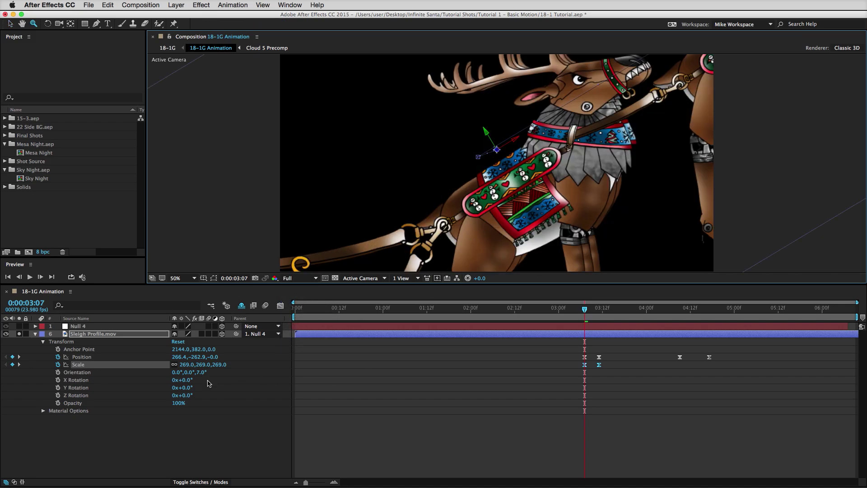
# Step: Try scaling the sleigh to 566%, and undo the trial Scale and resolution changes
pyautogui.moveTo(215, 365); pyautogui.dragTo(349, 367)
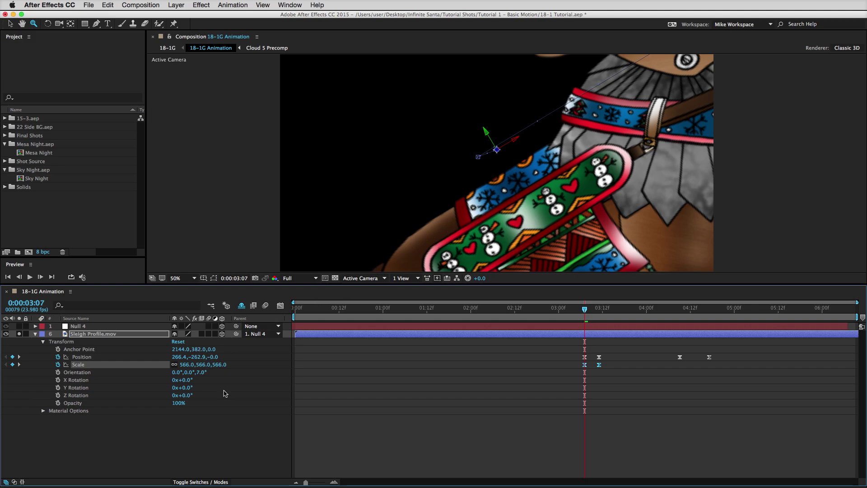
pyautogui.click(195, 451)
pyautogui.press('super+z')
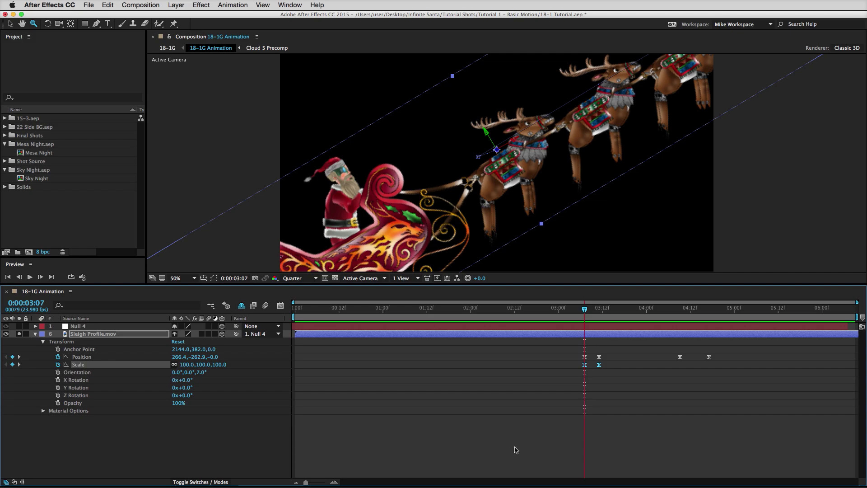
# Step: Reselect Sleigh Profile.mov and scrub to its second Scale keyframe at 0:00:03:11
pyautogui.click(532, 450)
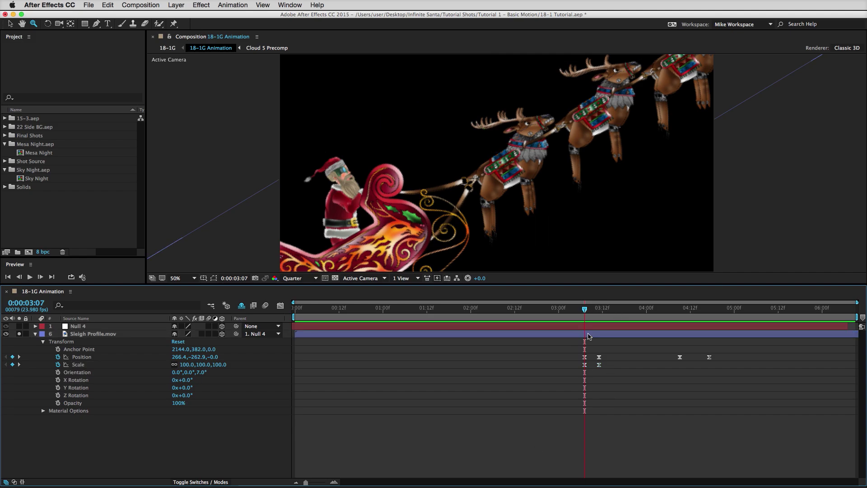
pyautogui.click(588, 334)
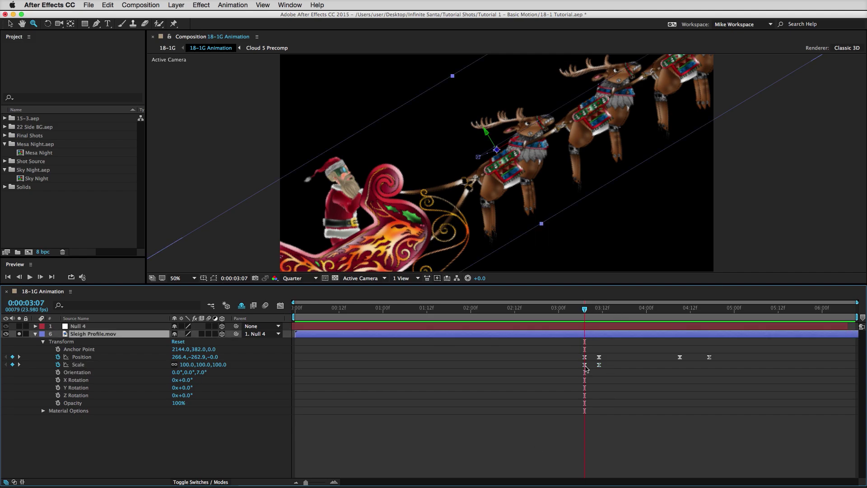
pyautogui.moveTo(587, 310); pyautogui.dragTo(599, 311)
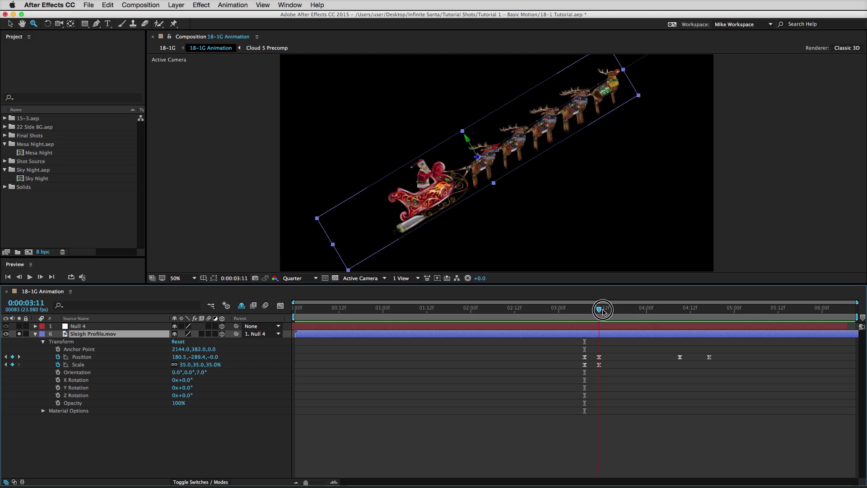
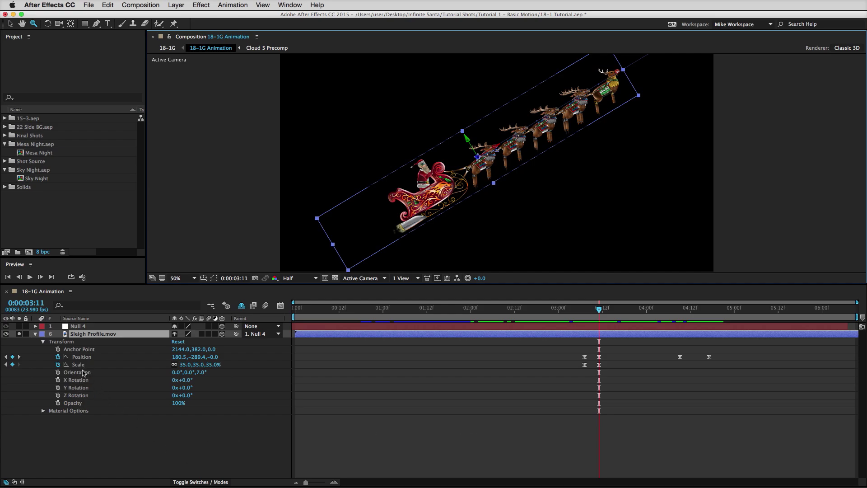
# Step: Reveal only the Position property of Sleigh Profile.mov, and switch to showing only its Scale property
pyautogui.click(96, 437)
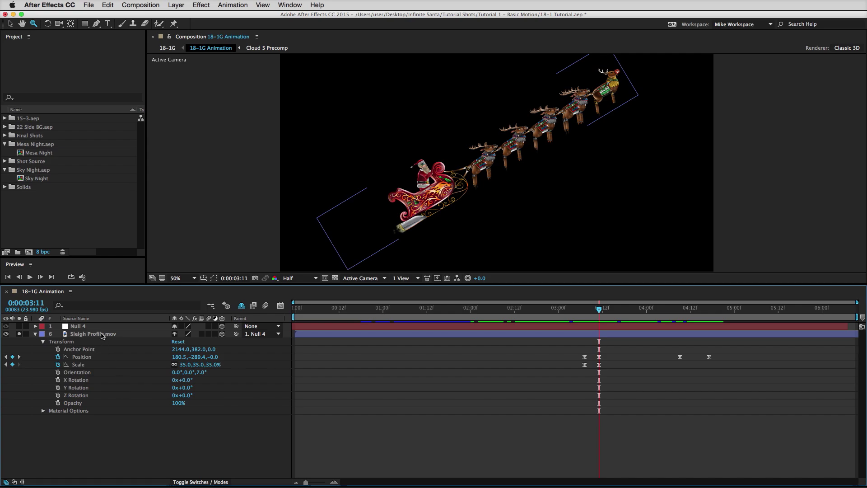
pyautogui.click(102, 335)
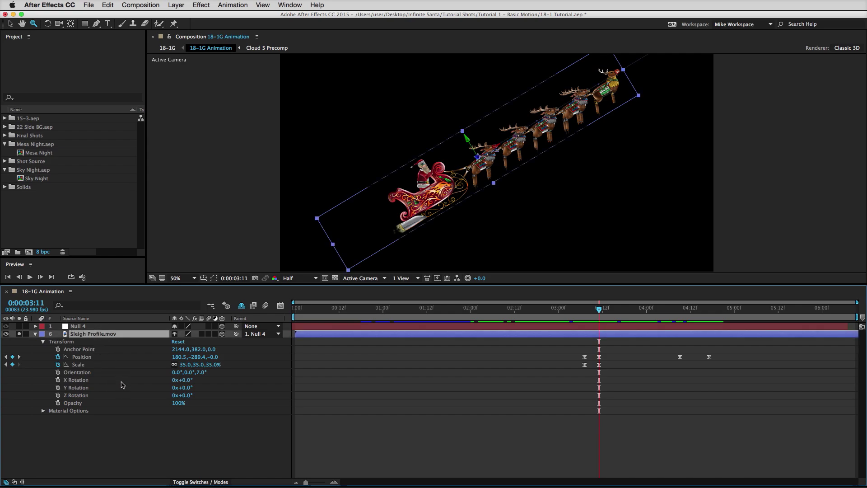
pyautogui.press('p')
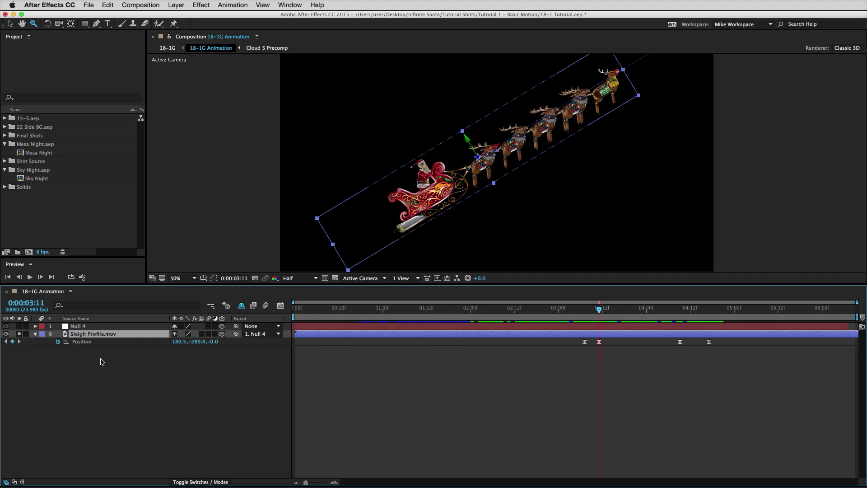
pyautogui.press('s')
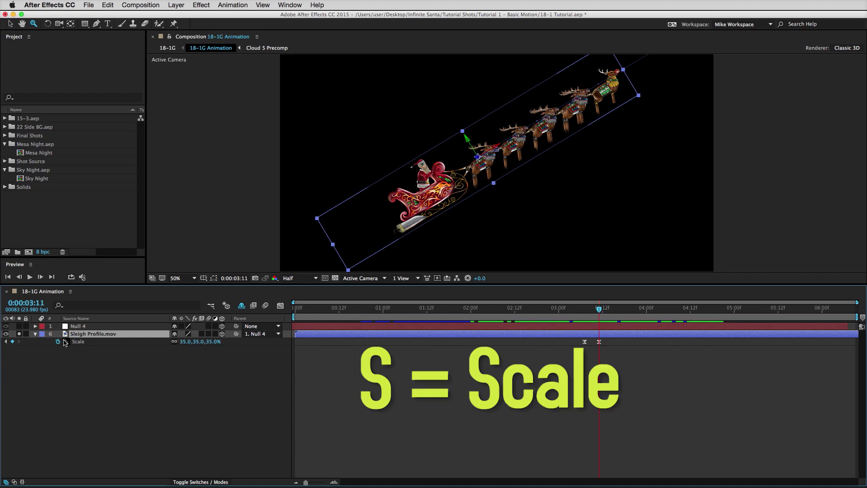
# Step: Expand all Transform properties of Sleigh Profile.mov again and deselect all layers
pyautogui.click(35, 334)
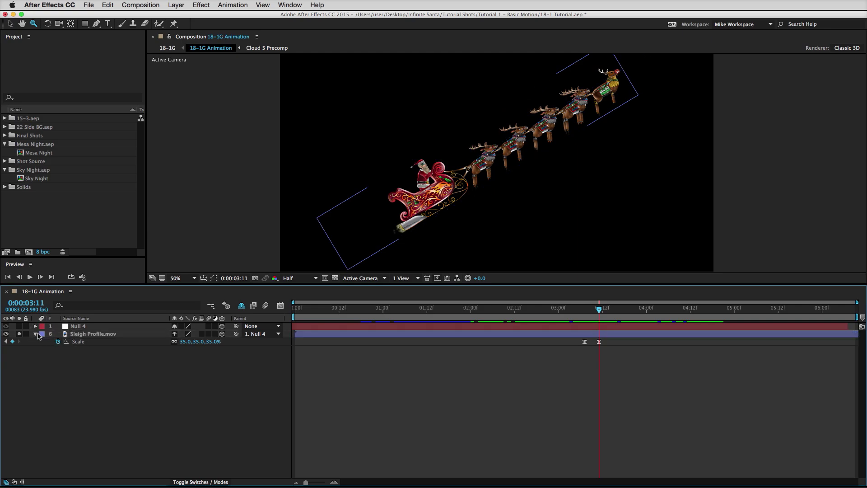
pyautogui.click(35, 334)
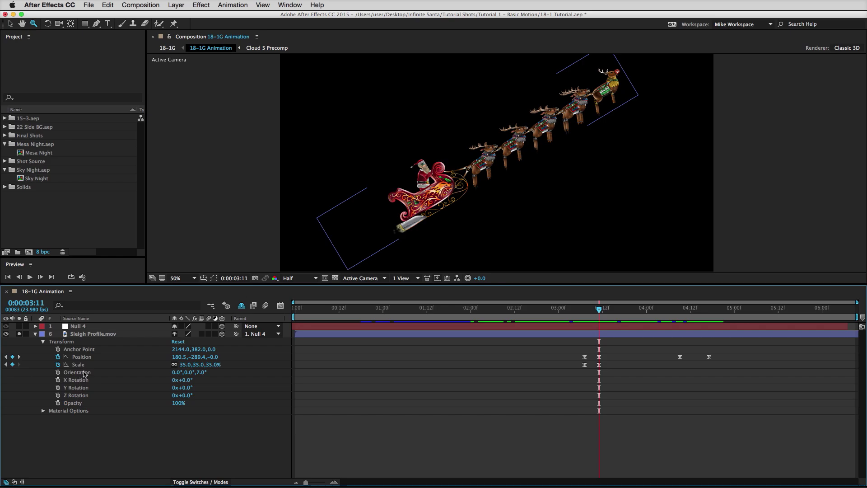
pyautogui.click(186, 422)
pyautogui.click(90, 335)
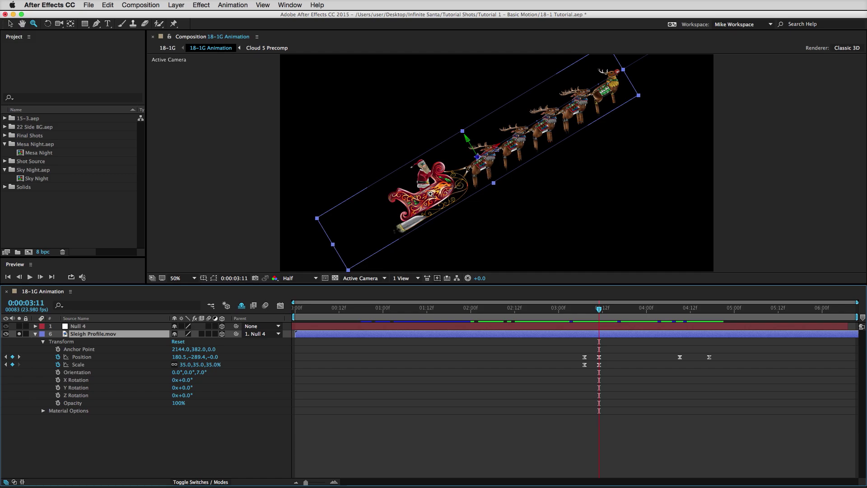
pyautogui.press('super+shift+a')
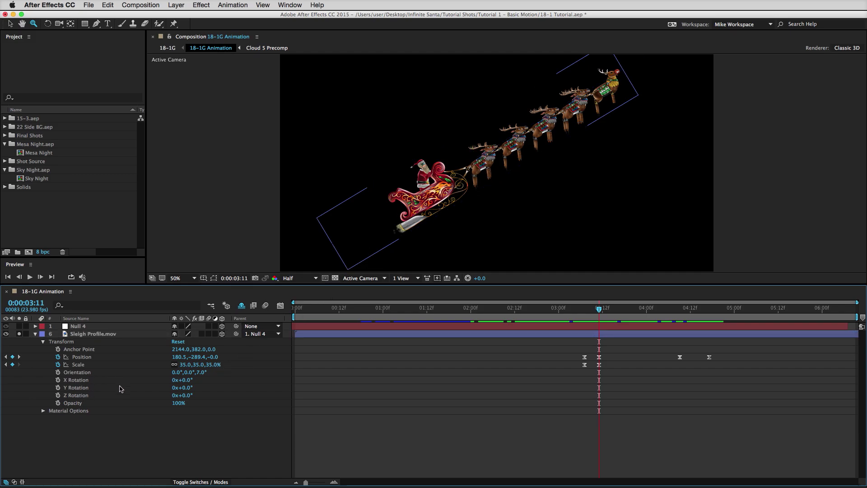
# Step: Go to 0:00:03:14 and turn on keyframing for the Z Rotation of Sleigh Profile.mov
pyautogui.moveTo(600, 309)
pyautogui.mouseDown()
pyautogui.moveTo(619, 310)
pyautogui.moveTo(612, 312)
pyautogui.mouseUp()
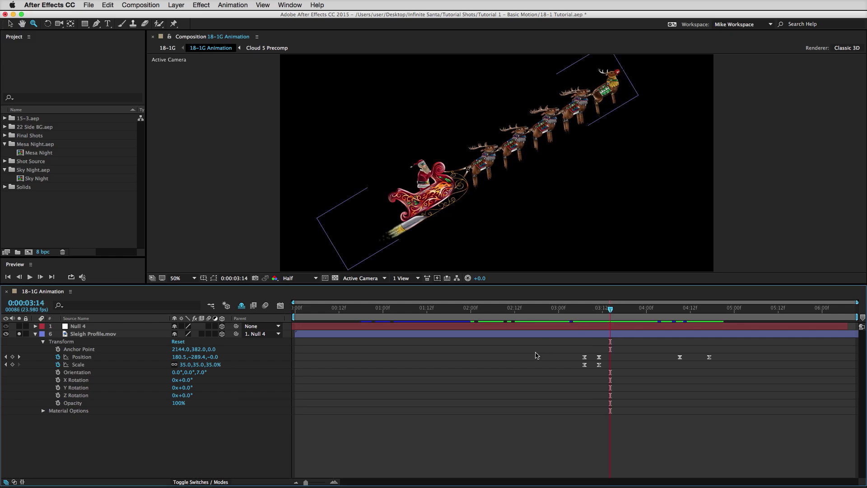
pyautogui.click(85, 373)
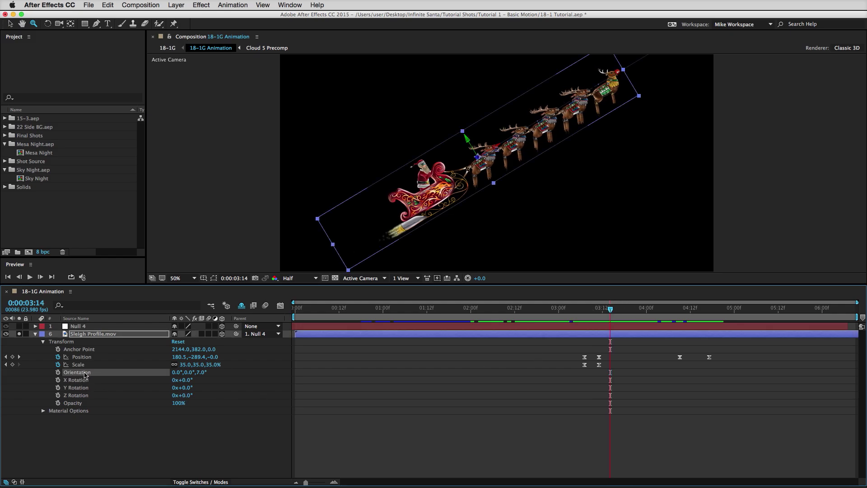
pyautogui.click(76, 396)
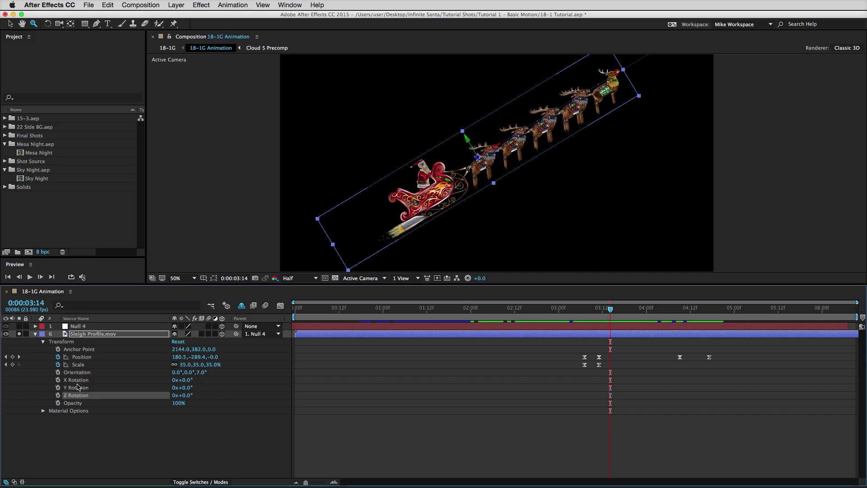
pyautogui.click(58, 396)
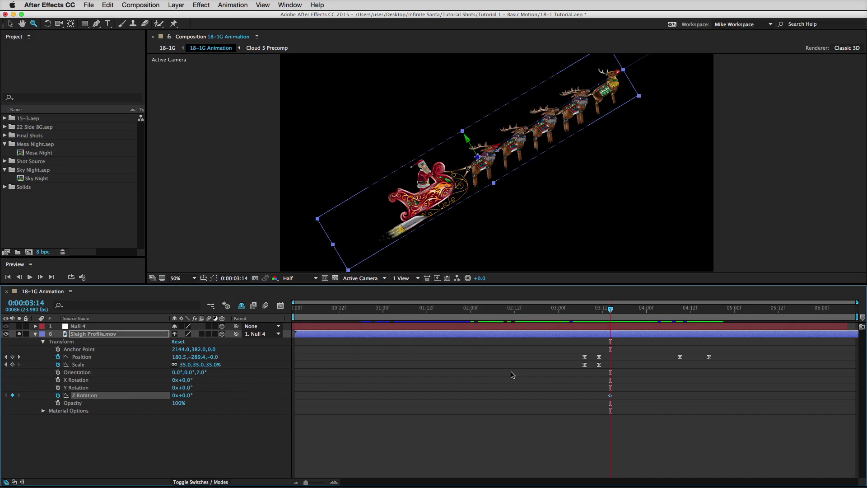
# Step: Add a second Z Rotation keyframe to Sleigh Profile.mov at 0:00:04:00 and set it to 60°
pyautogui.moveTo(611, 311); pyautogui.dragTo(644, 317)
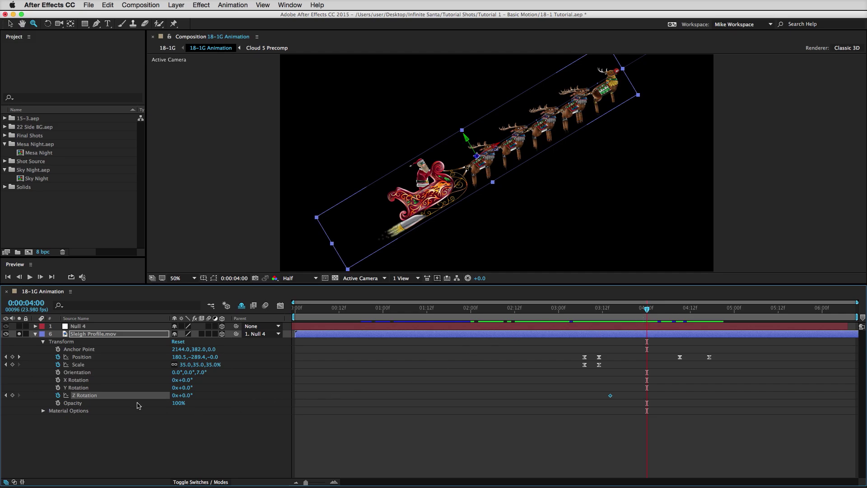
pyautogui.click(12, 395)
pyautogui.click(12, 396)
pyautogui.moveTo(188, 396); pyautogui.dragTo(216, 397)
# Step: Set the work area to start at 0:00:03:12 and end at 0:00:04:05, around the Z Rotation keyframes
pyautogui.moveTo(642, 312); pyautogui.dragTo(603, 321)
pyautogui.press('b')
pyautogui.press('space')
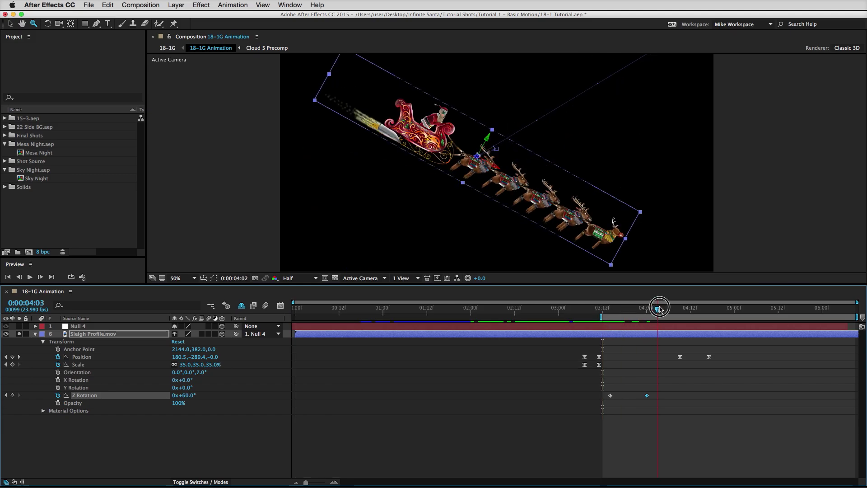
pyautogui.press('n')
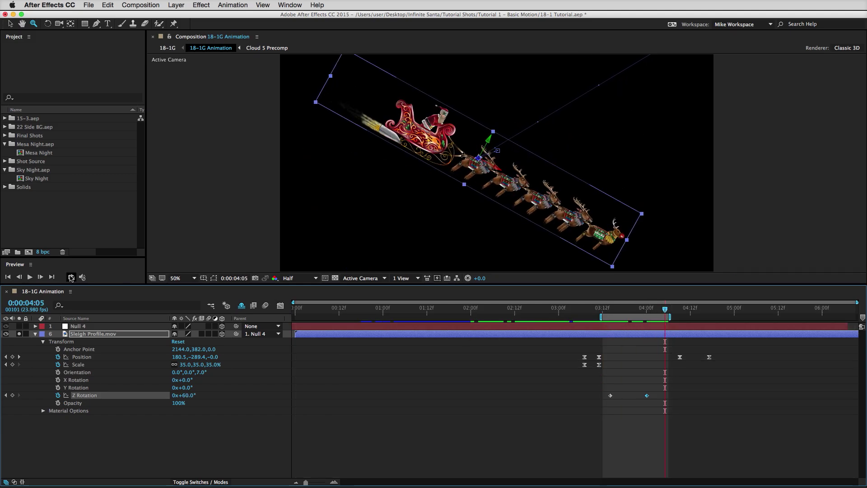
# Step: Preview the sleigh's rotation within the work area and return to the first Z Rotation keyframe at 0:00:03:14
pyautogui.click(29, 277)
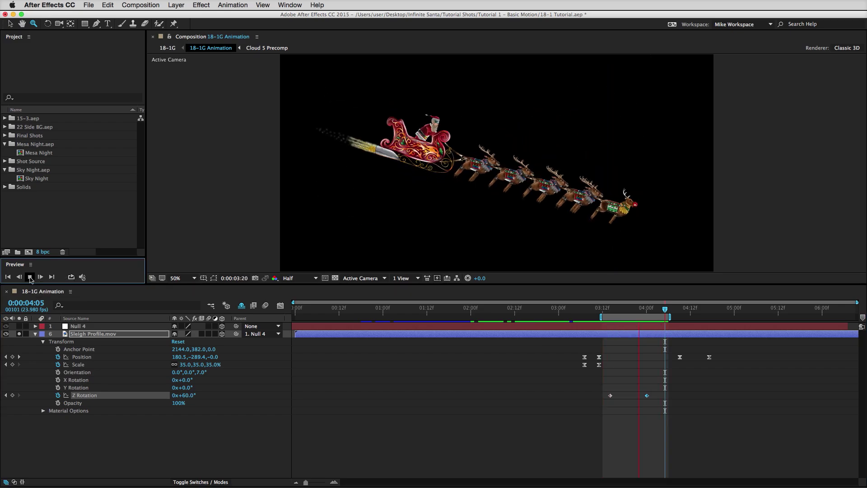
pyautogui.click(30, 277)
pyautogui.click(601, 435)
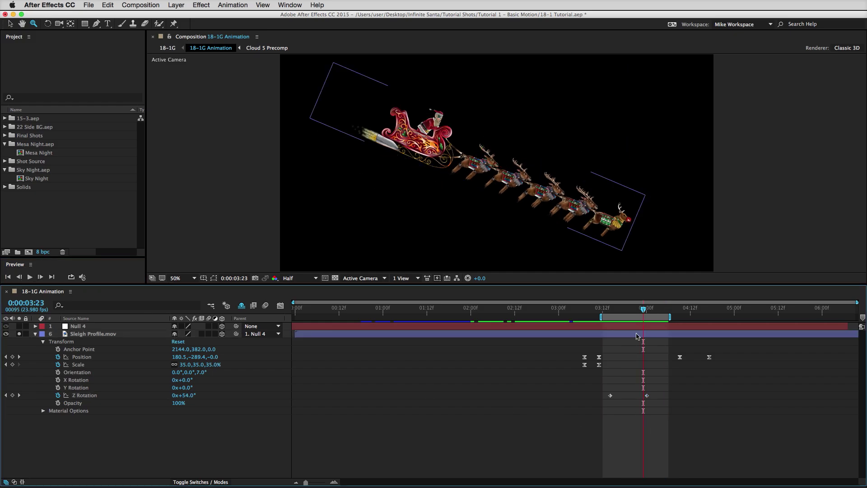
pyautogui.moveTo(644, 310); pyautogui.dragTo(609, 315)
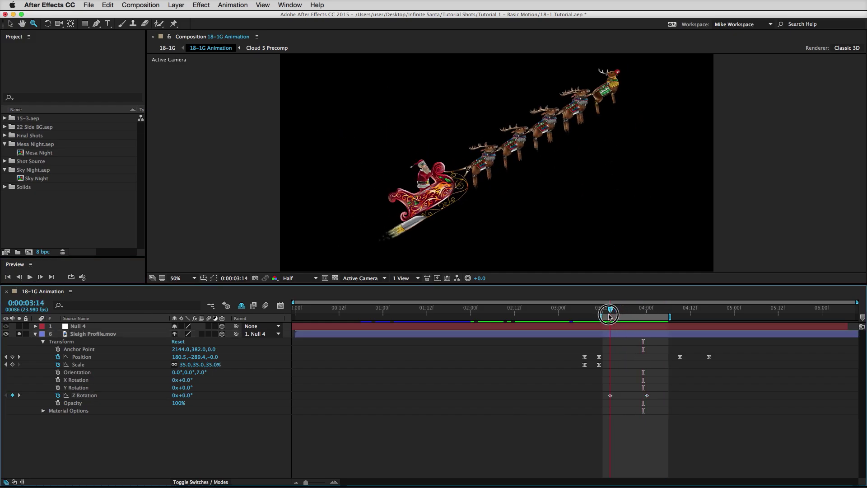
pyautogui.moveTo(615, 311)
pyautogui.mouseDown()
pyautogui.moveTo(653, 310)
pyautogui.moveTo(610, 320)
pyautogui.moveTo(655, 316)
pyautogui.moveTo(611, 317)
pyautogui.mouseUp()
# Step: Select Sleigh Profile.mov, try shifting its Anchor Point, and undo the change
pyautogui.click(619, 334)
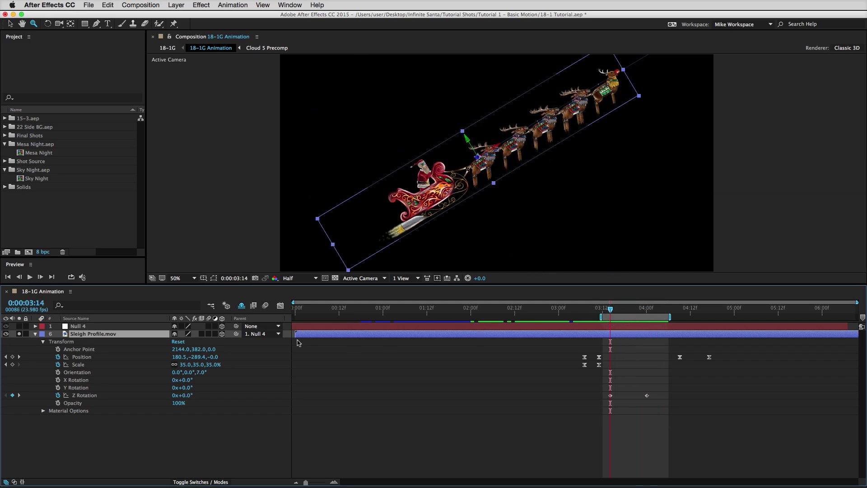
pyautogui.moveTo(180, 350); pyautogui.dragTo(597, 340)
pyautogui.moveTo(613, 312)
pyautogui.mouseDown()
pyautogui.moveTo(652, 315)
pyautogui.moveTo(613, 320)
pyautogui.mouseUp()
pyautogui.press('super+z')
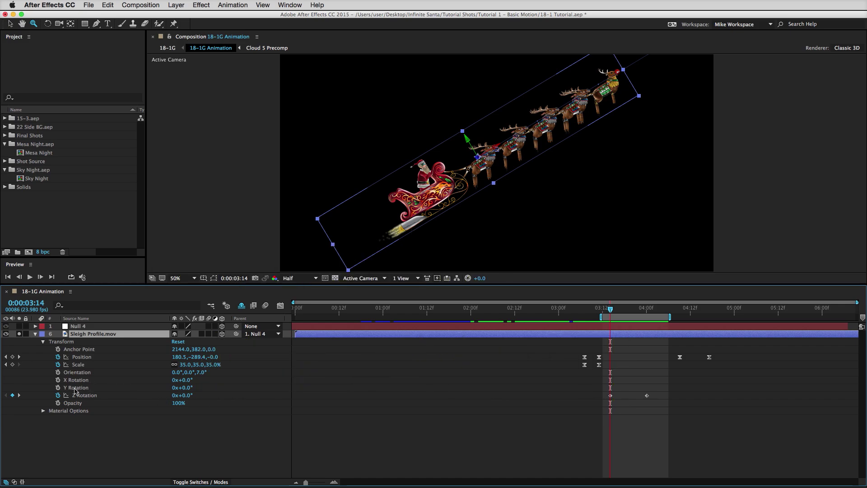
# Step: Try a Y Rotation of 3° and an X Rotation of 17° on Sleigh Profile.mov, undoing the changes
pyautogui.moveTo(189, 389)
pyautogui.mouseDown()
pyautogui.moveTo(227, 389)
pyautogui.moveTo(162, 400)
pyautogui.moveTo(180, 398)
pyautogui.mouseUp()
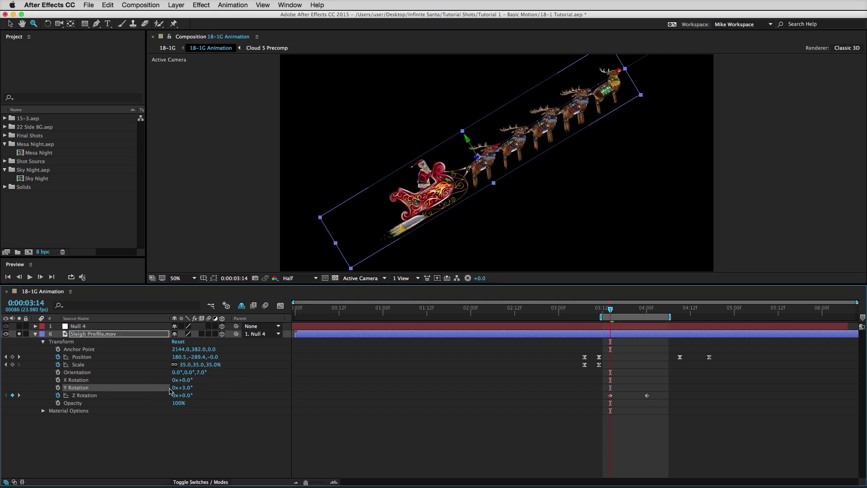
pyautogui.click(197, 373)
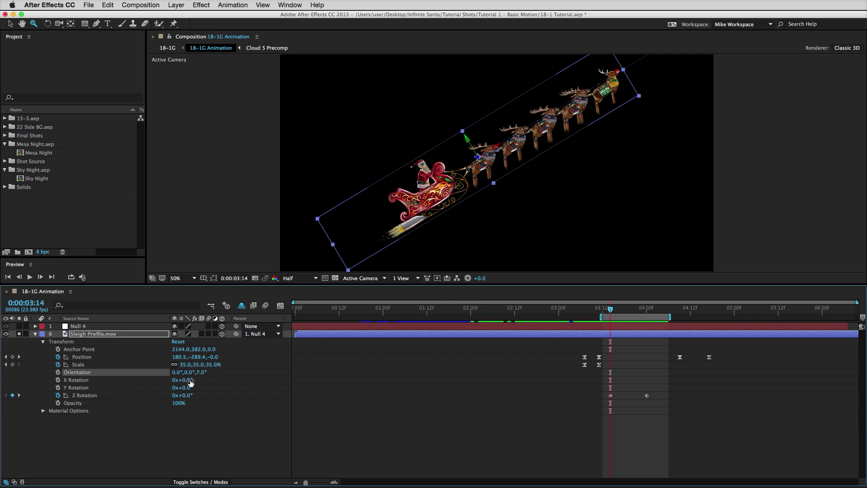
pyautogui.moveTo(190, 382)
pyautogui.mouseDown()
pyautogui.moveTo(216, 379)
pyautogui.moveTo(158, 383)
pyautogui.moveTo(205, 381)
pyautogui.mouseUp()
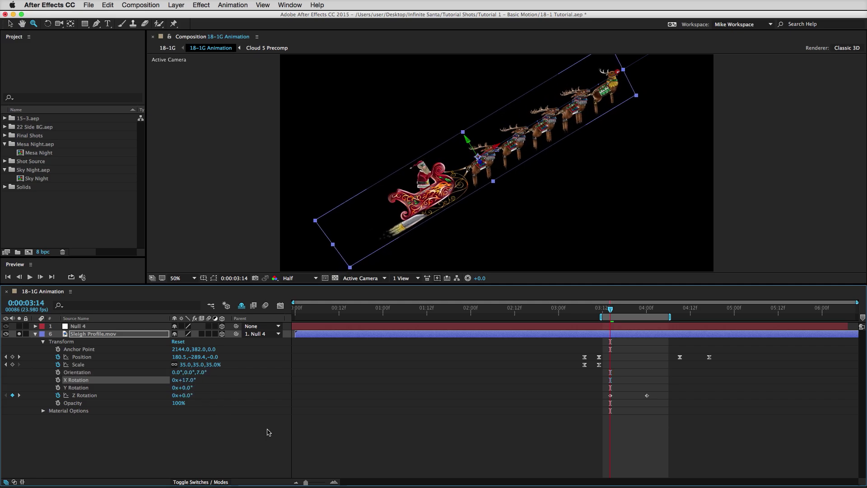
pyautogui.press('super+z')
# Step: Turn on the transparency grid for the composition view and leave all layers deselected
pyautogui.click(334, 278)
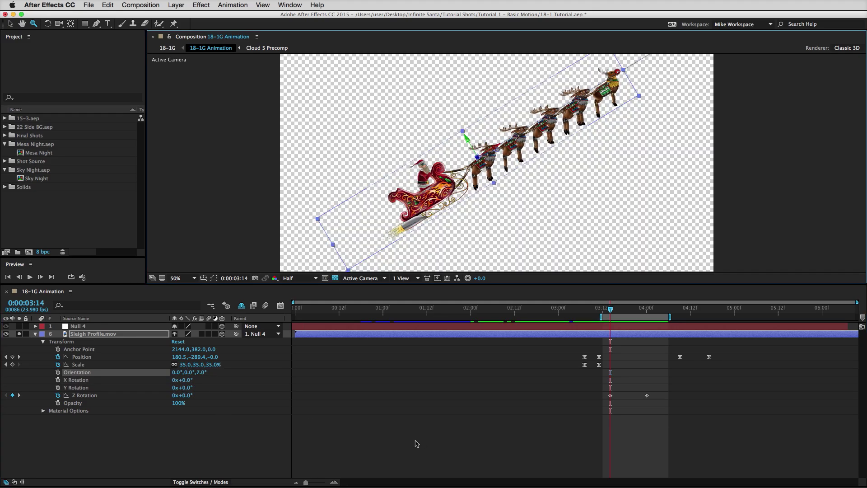
pyautogui.click(462, 444)
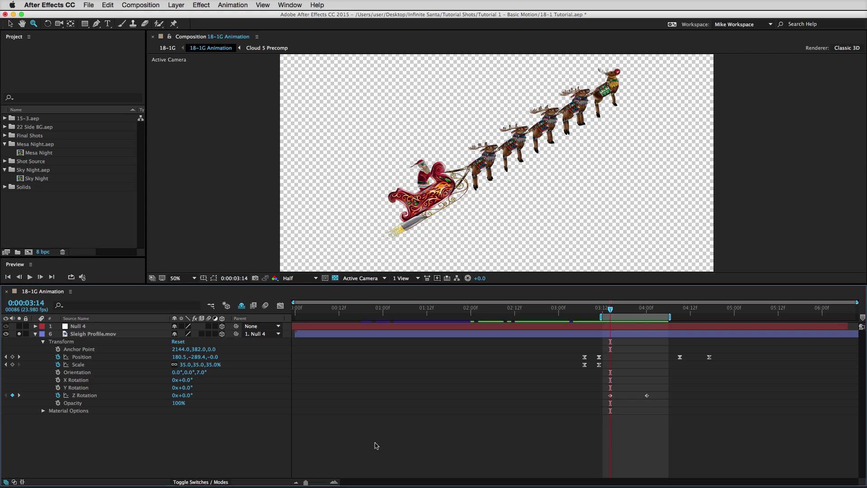
pyautogui.click(92, 397)
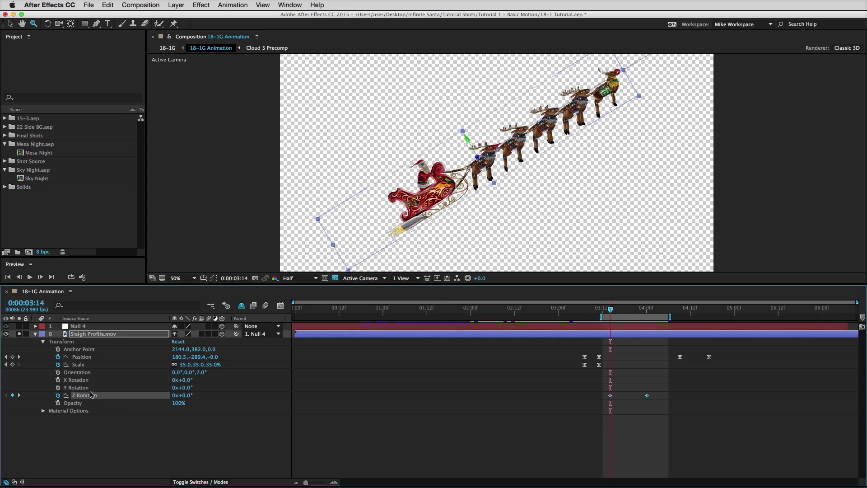
pyautogui.click(599, 450)
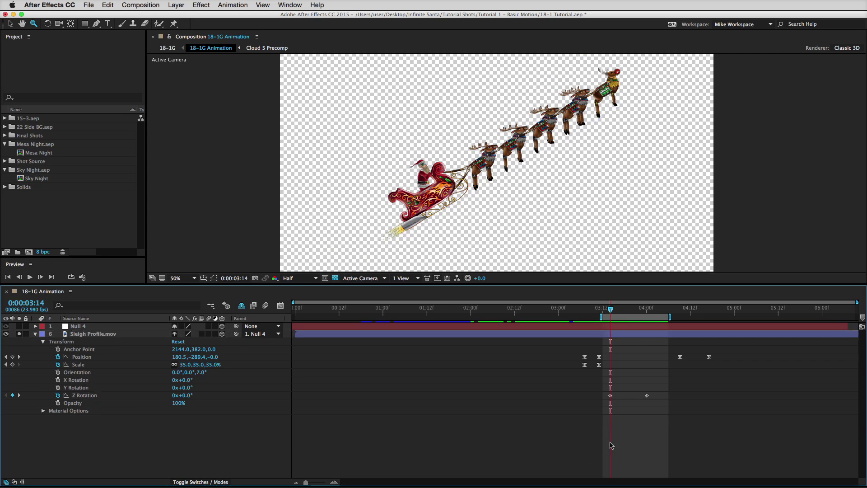
# Step: Preview the keyframed Z Rotation of the sleigh against the transparency grid
pyautogui.moveTo(612, 311)
pyautogui.mouseDown()
pyautogui.moveTo(664, 314)
pyautogui.moveTo(611, 323)
pyautogui.mouseUp()
pyautogui.click(28, 277)
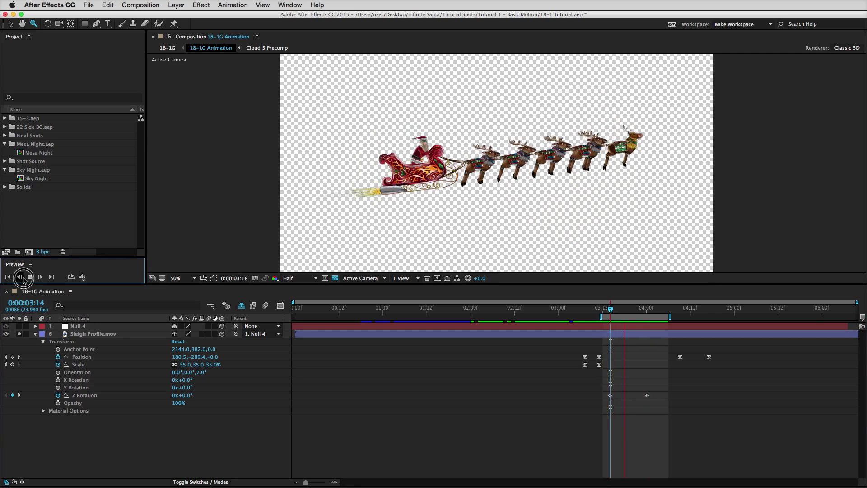
pyautogui.click(29, 277)
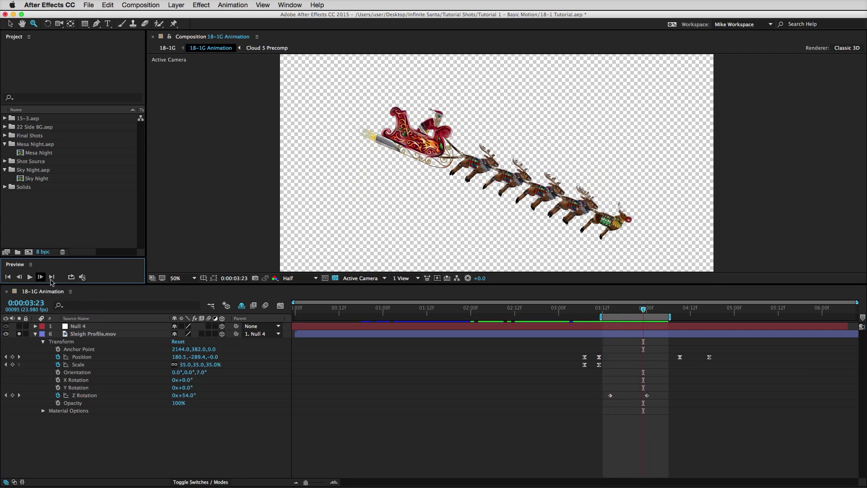
# Step: Try a Z Orientation of 247° on Sleigh Profile.mov at 0:00:03:14, preview it, and revert the Orientation
pyautogui.click(610, 309)
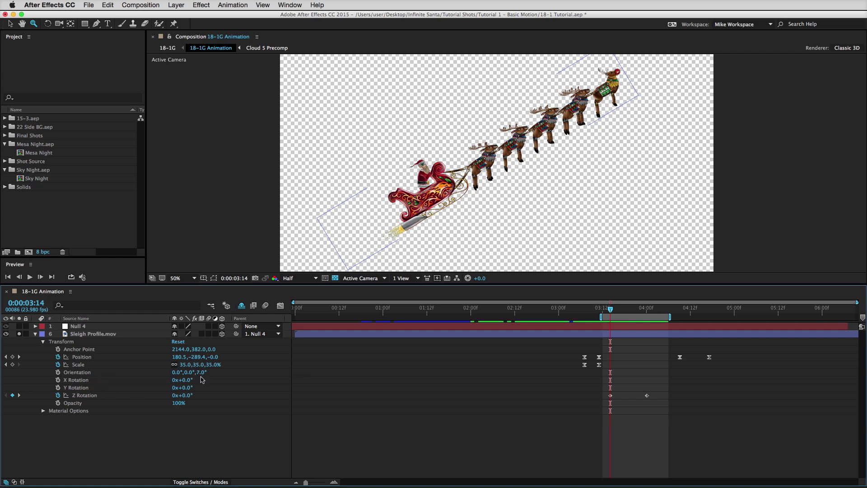
pyautogui.moveTo(200, 374); pyautogui.dragTo(152, 382)
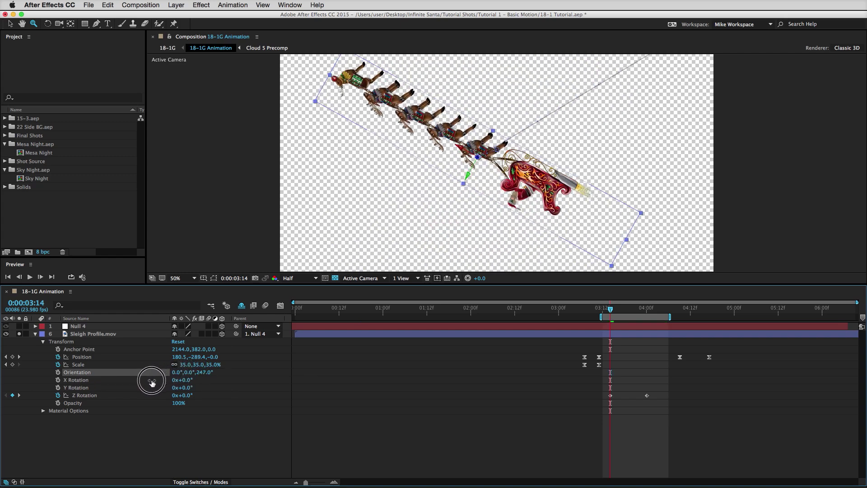
pyautogui.click(29, 277)
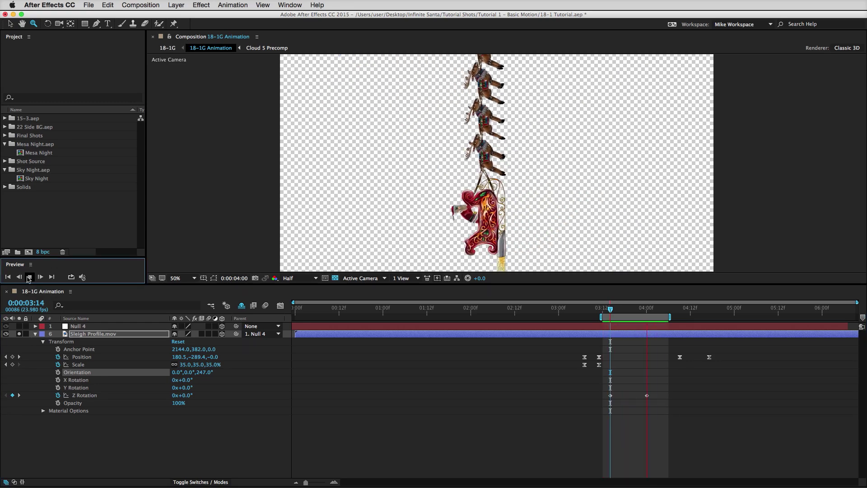
pyautogui.click(29, 277)
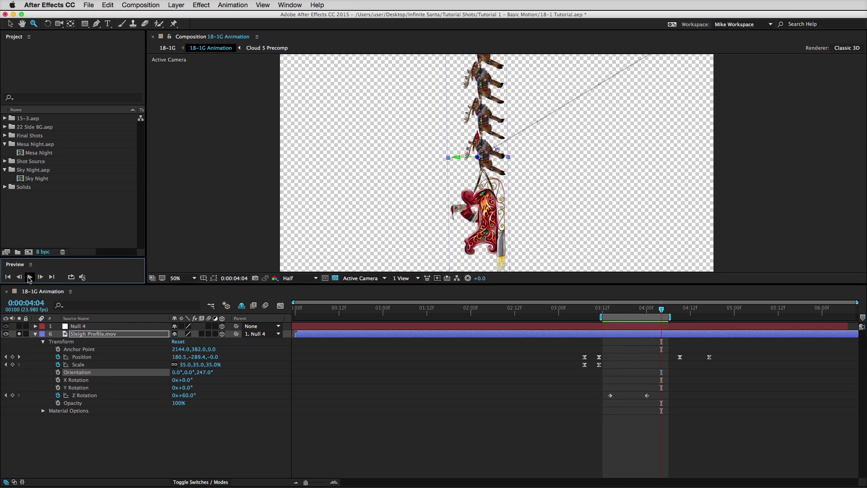
pyautogui.click(254, 448)
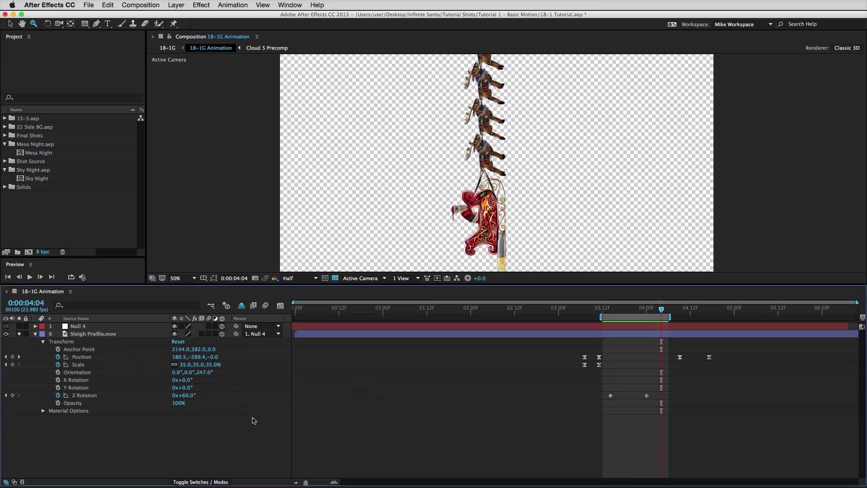
pyautogui.press('j')
pyautogui.press('j')
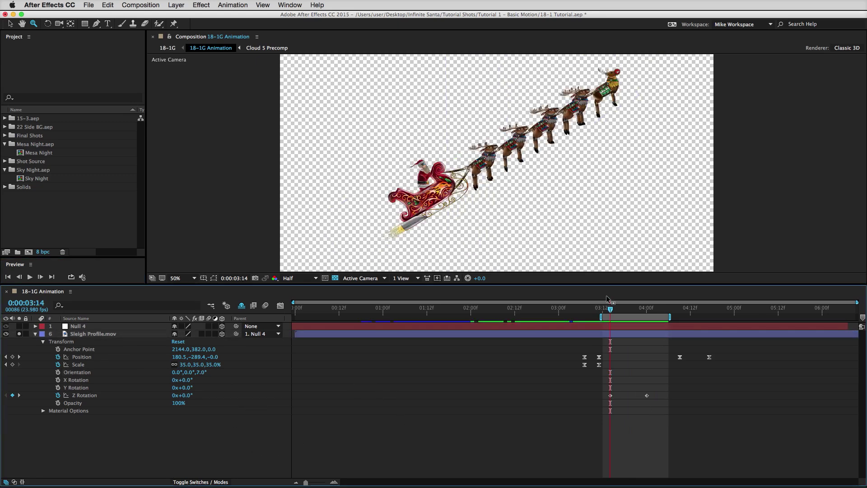
# Step: Set the Z Rotation keyframes of Sleigh Profile.mov to -102° at 0:00:03:14 and -55° at 0:00:04:00
pyautogui.moveTo(612, 311)
pyautogui.mouseDown()
pyautogui.moveTo(650, 314)
pyautogui.moveTo(612, 327)
pyautogui.mouseUp()
pyautogui.click(107, 395)
pyautogui.moveTo(183, 397); pyautogui.dragTo(153, 412)
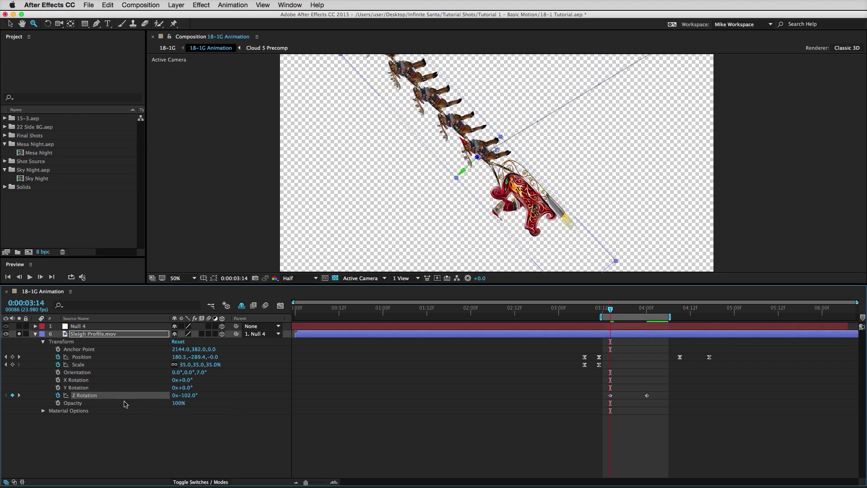
pyautogui.moveTo(635, 313); pyautogui.dragTo(647, 312)
pyautogui.moveTo(192, 396); pyautogui.dragTo(135, 397)
# Step: Preview the sleigh's motion with the altered Z Rotation keyframes and deselect the layer
pyautogui.click(30, 277)
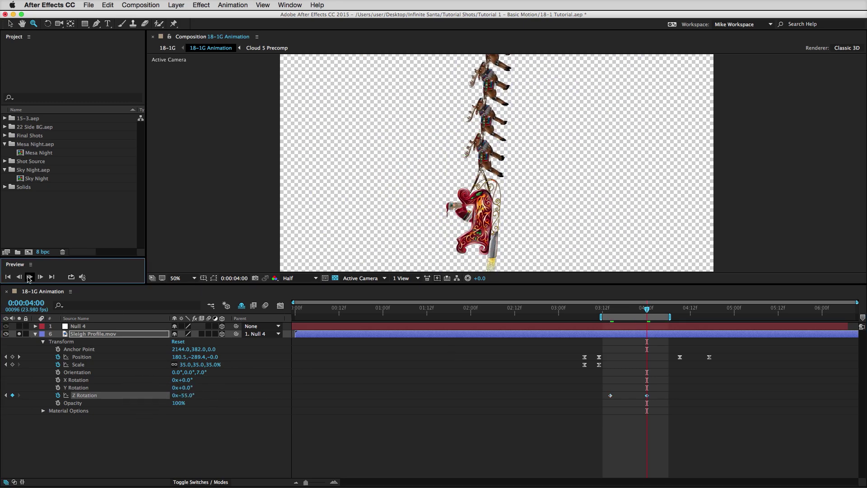
pyautogui.click(30, 277)
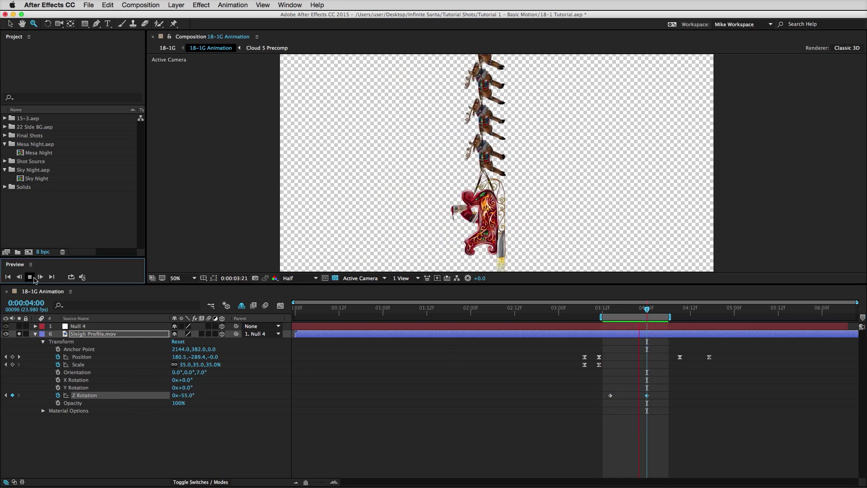
pyautogui.click(574, 434)
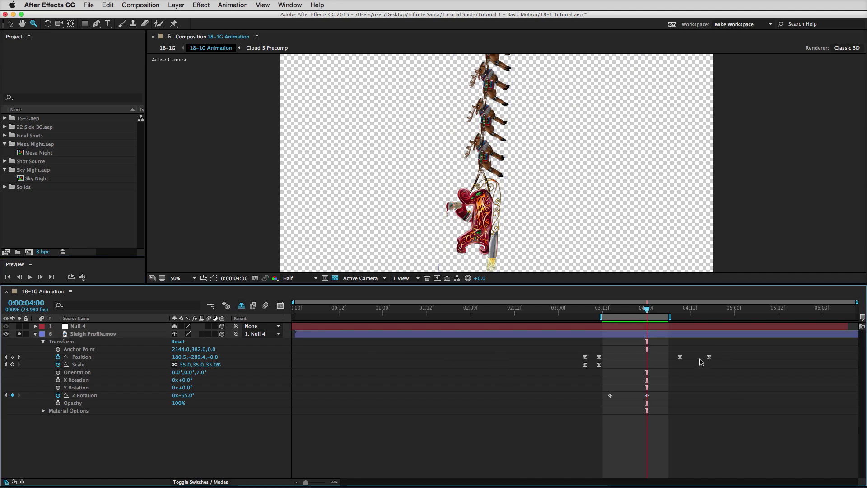
# Step: Undo the changes to both Z Rotation keyframes and go back to the one at 0:00:03:14
pyautogui.press('super+z')
pyautogui.click(660, 379)
pyautogui.press('j')
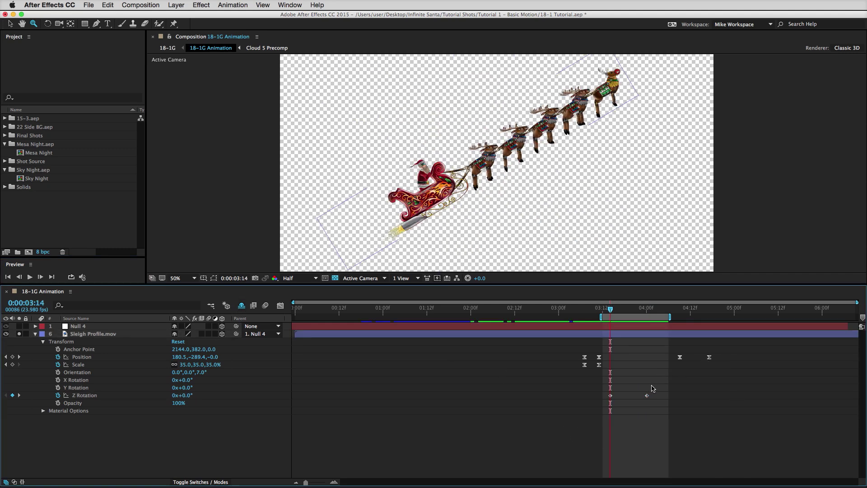
# Step: Play the work area to check the sleigh's restored Z Rotation animation
pyautogui.click(25, 281)
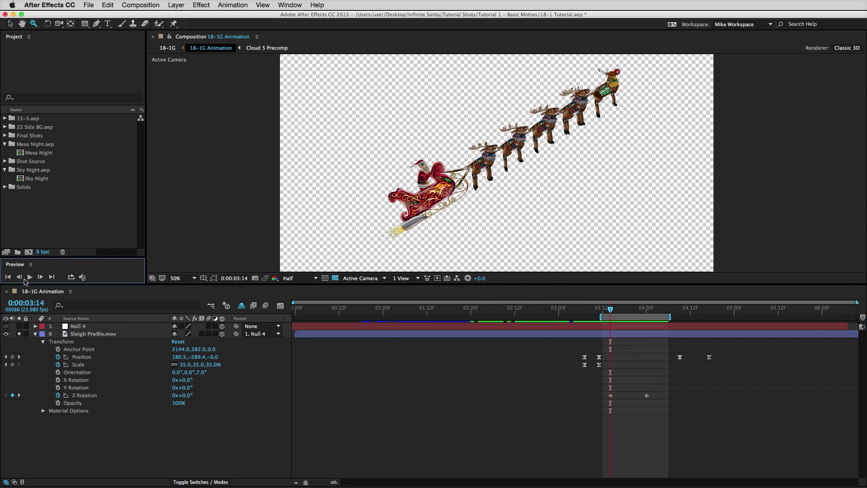
pyautogui.click(30, 278)
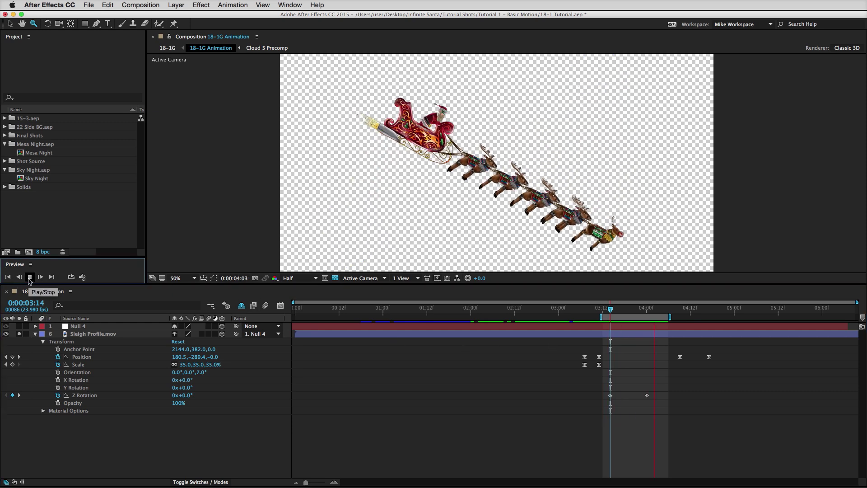
pyautogui.click(29, 280)
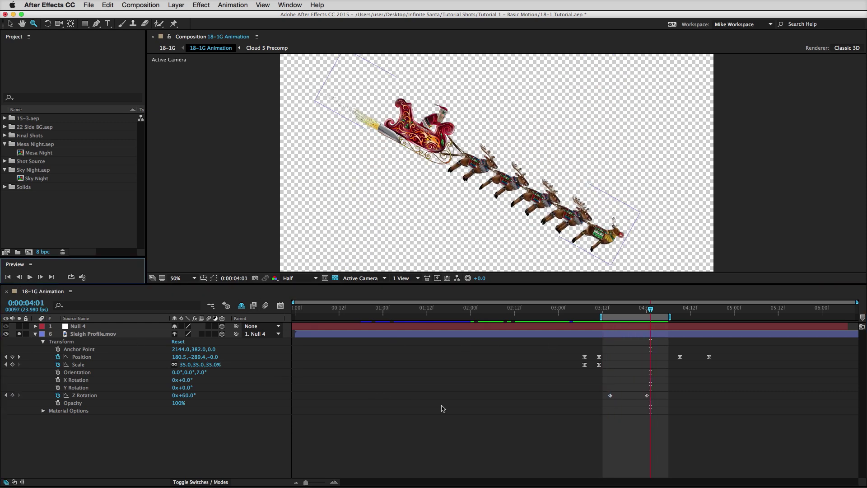
pyautogui.click(548, 414)
# Step: Go to 0:00:03:13, delete both Z Rotation keyframes of Sleigh Profile.mov, and deselect the layer
pyautogui.moveTo(635, 314); pyautogui.dragTo(606, 330)
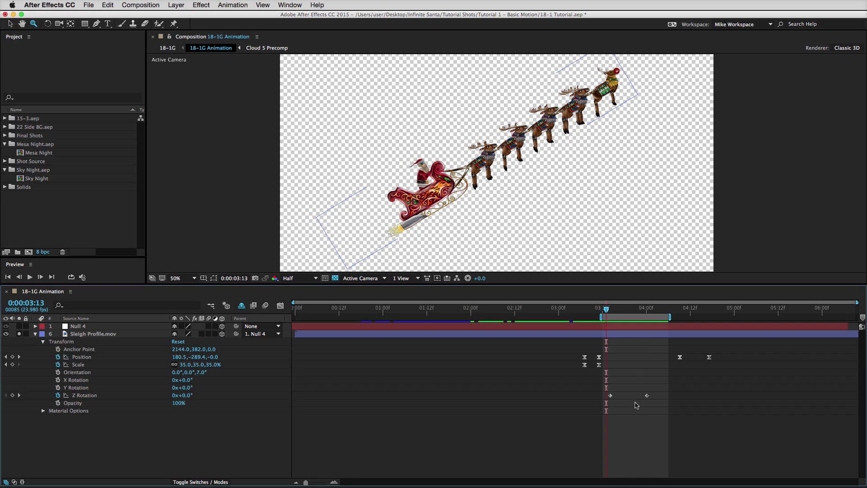
pyautogui.click(669, 418)
pyautogui.moveTo(668, 408); pyautogui.dragTo(596, 390)
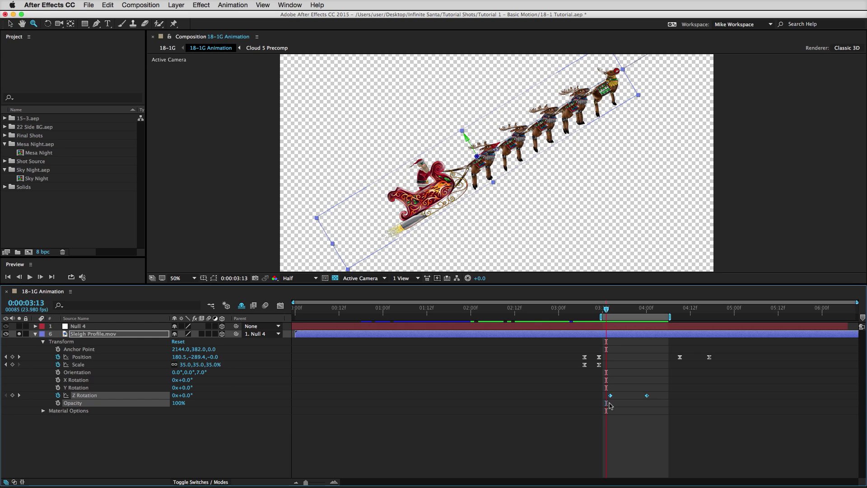
pyautogui.press('Delete')
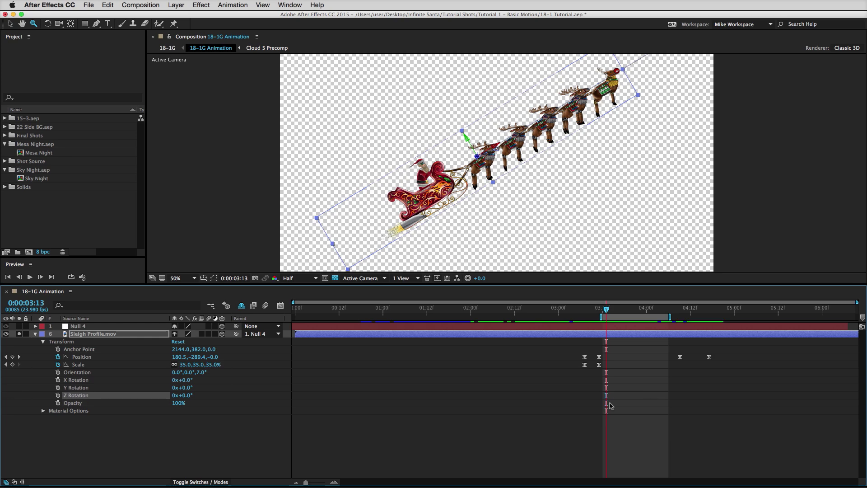
pyautogui.click(171, 450)
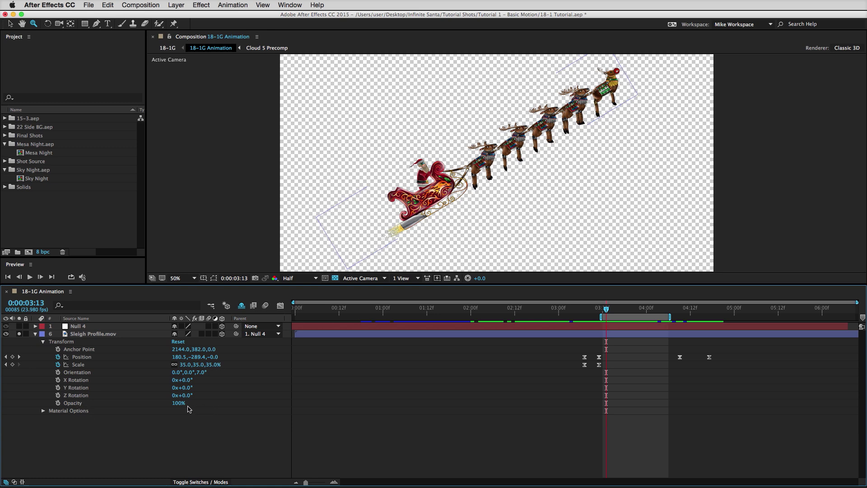
# Step: Lower the Opacity of Sleigh Profile.mov to 53% and preview the semi-transparent sleigh in the work area
pyautogui.moveTo(179, 407)
pyautogui.mouseDown()
pyautogui.moveTo(135, 404)
pyautogui.moveTo(187, 407)
pyautogui.moveTo(170, 406)
pyautogui.mouseUp()
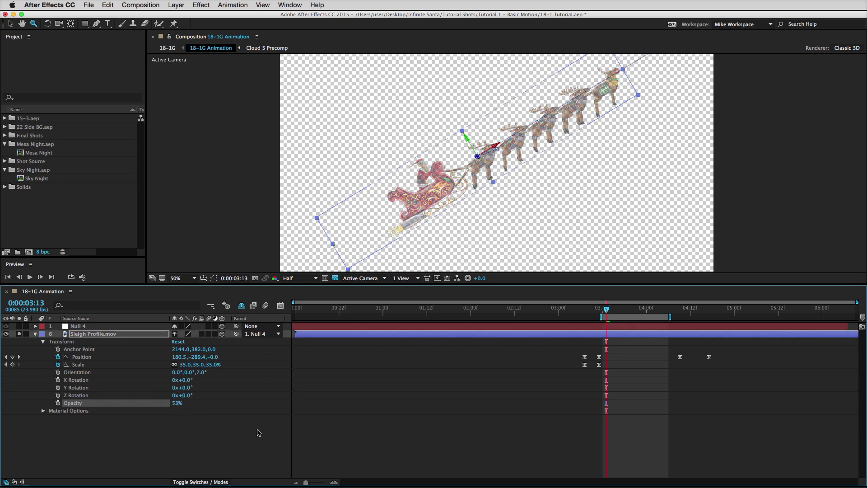
pyautogui.click(30, 277)
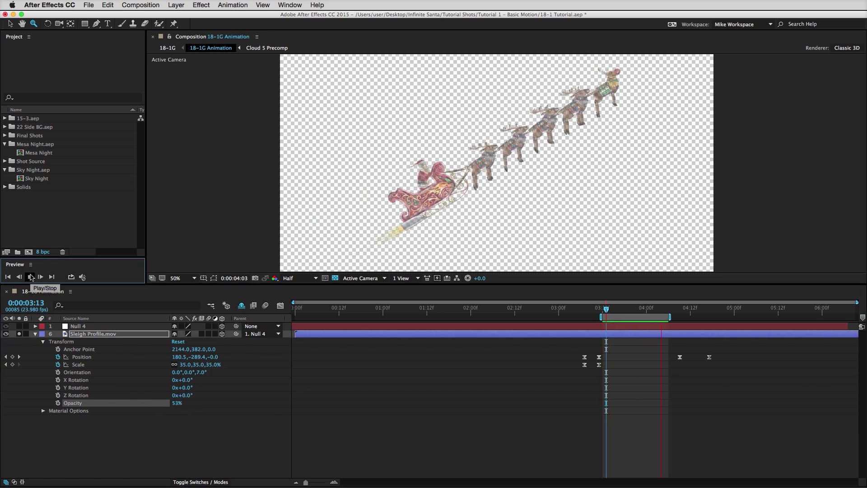
pyautogui.click(30, 276)
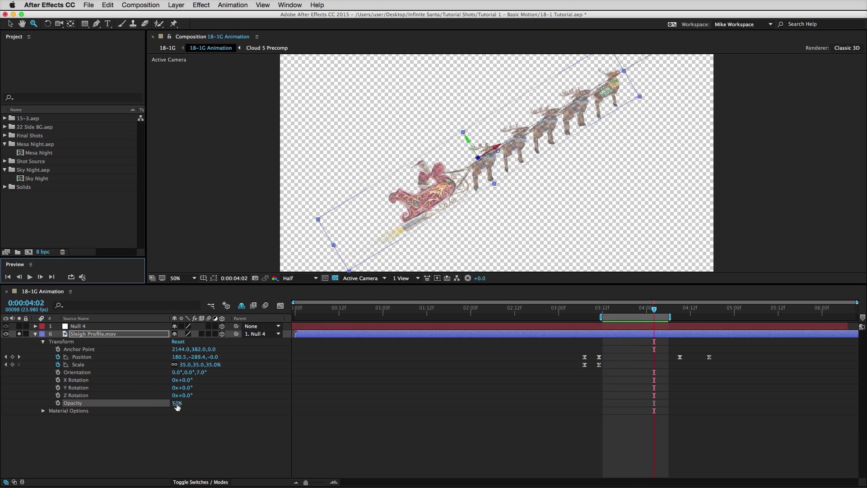
# Step: Return the Opacity of Sleigh Profile.mov to 100%, try 55%, restore 100%, and deselect the layer
pyautogui.moveTo(177, 404)
pyautogui.mouseDown()
pyautogui.moveTo(209, 401)
pyautogui.moveTo(176, 406)
pyautogui.mouseUp()
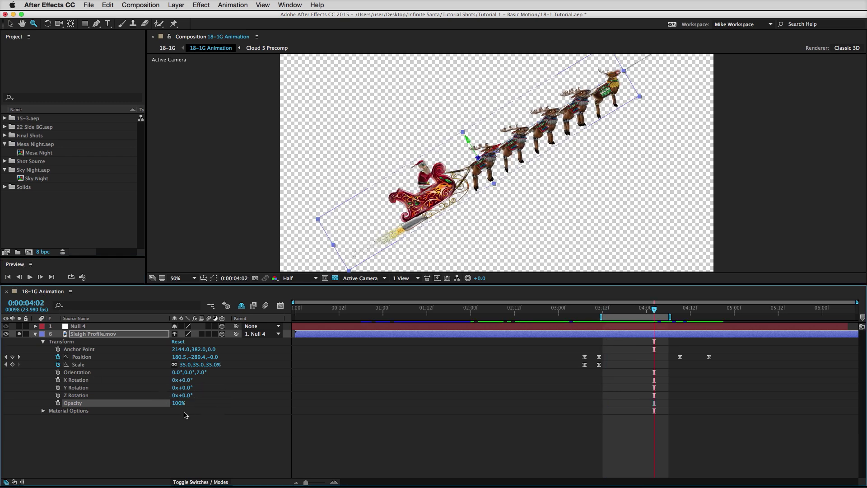
pyautogui.click(177, 404)
pyautogui.write('55')
pyautogui.press('Return')
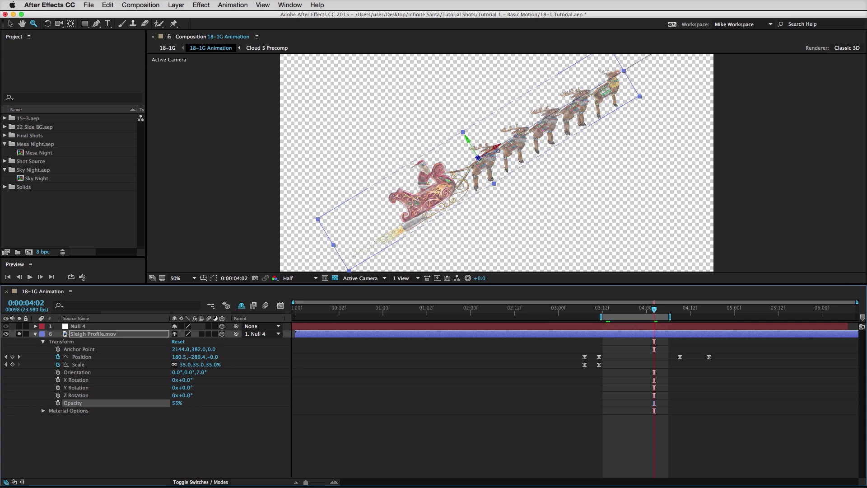
pyautogui.click(158, 428)
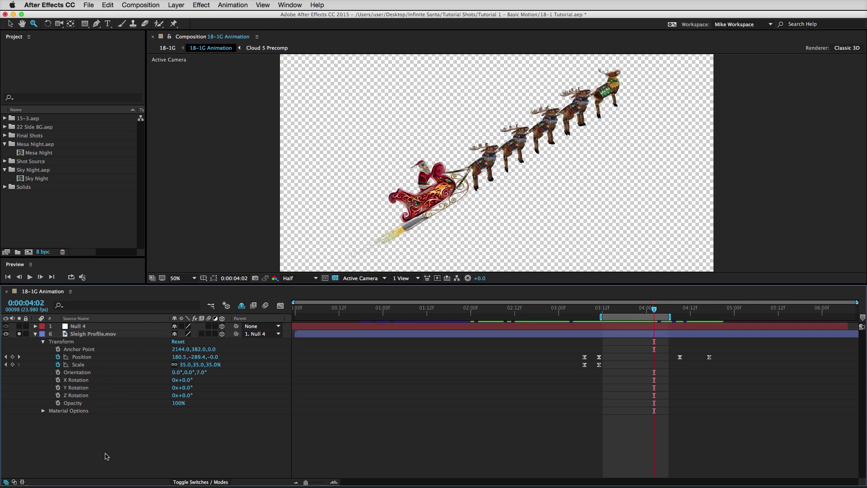
# Step: Show only the Opacity property of Null 4 and Sleigh Profile.mov, and reopen the full Transform properties of Sleigh Profile.mov
pyautogui.press('t')
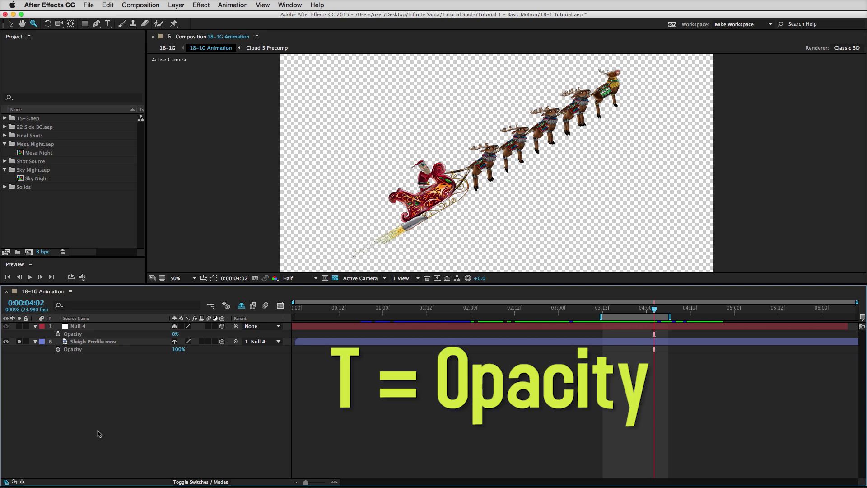
pyautogui.click(87, 351)
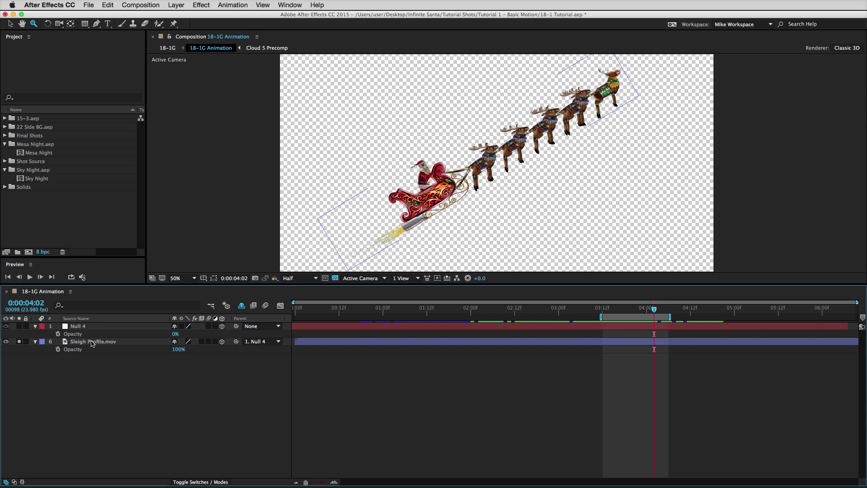
pyautogui.click(36, 341)
pyautogui.click(36, 341)
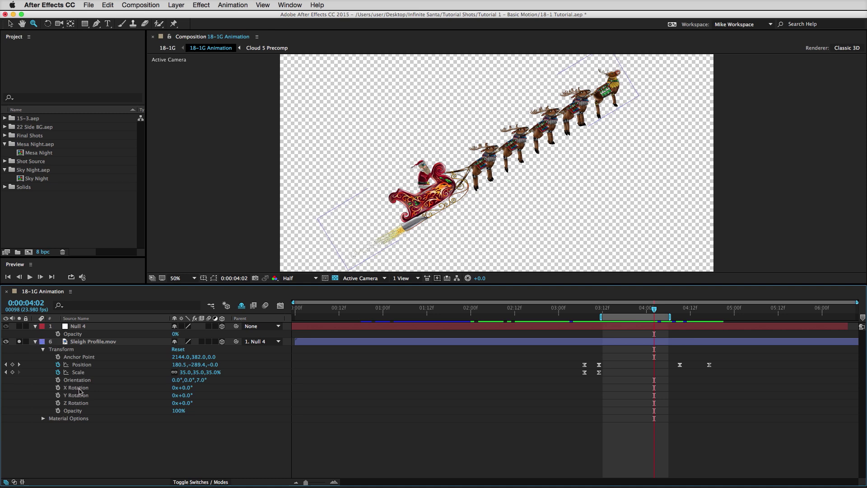
# Step: Show only the Orientation and Rotation properties of Null 4 and Sleigh Profile.mov, leaving both layers deselected
pyautogui.click(90, 444)
pyautogui.press('r')
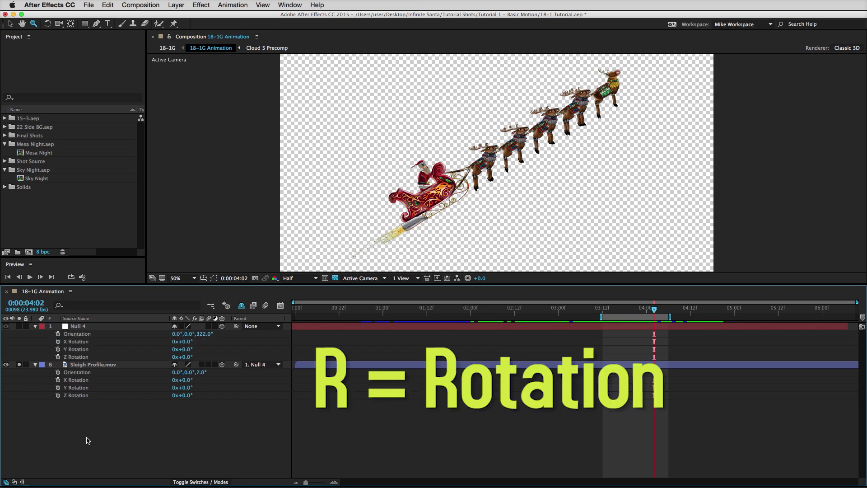
pyautogui.moveTo(133, 431); pyautogui.dragTo(112, 388)
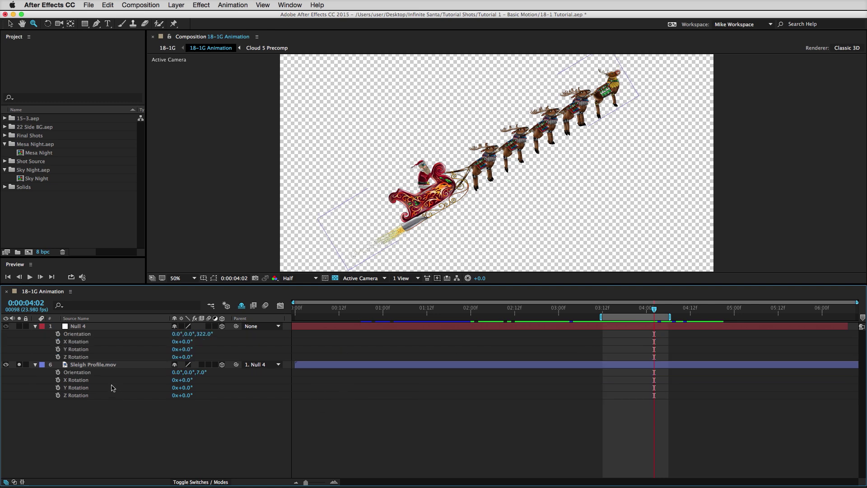
pyautogui.click(90, 365)
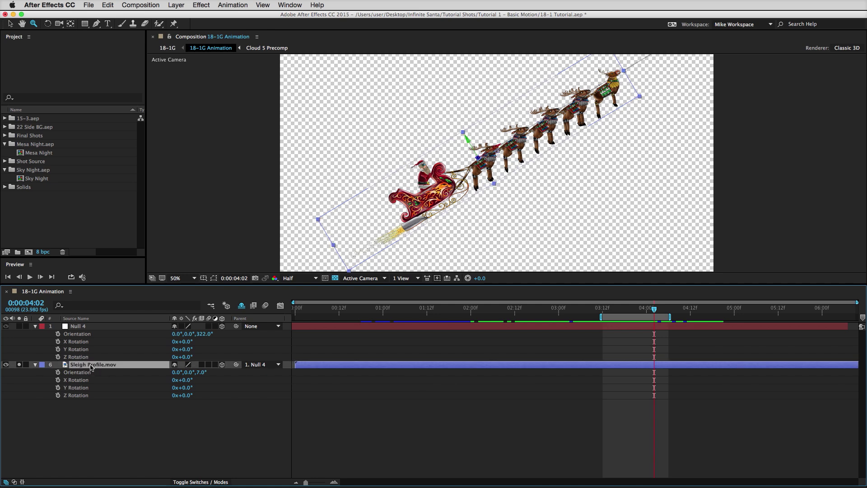
pyautogui.click(92, 414)
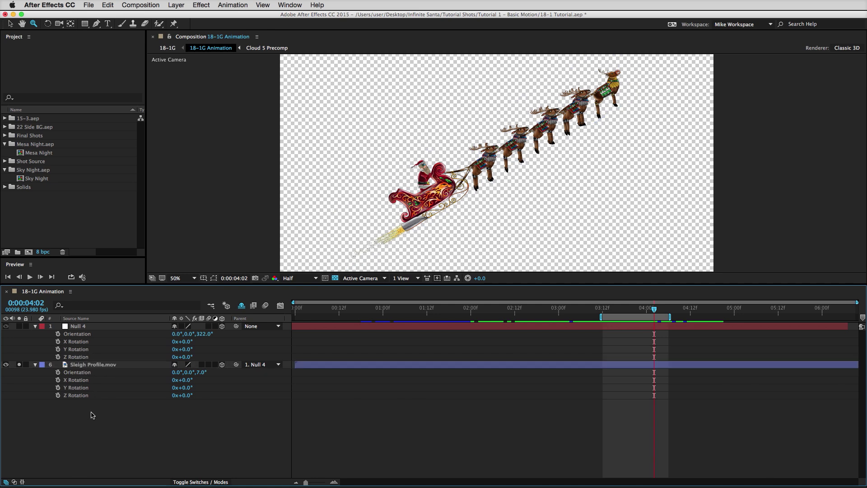
pyautogui.click(89, 374)
pyautogui.click(86, 343)
pyautogui.click(83, 388)
pyautogui.click(84, 357)
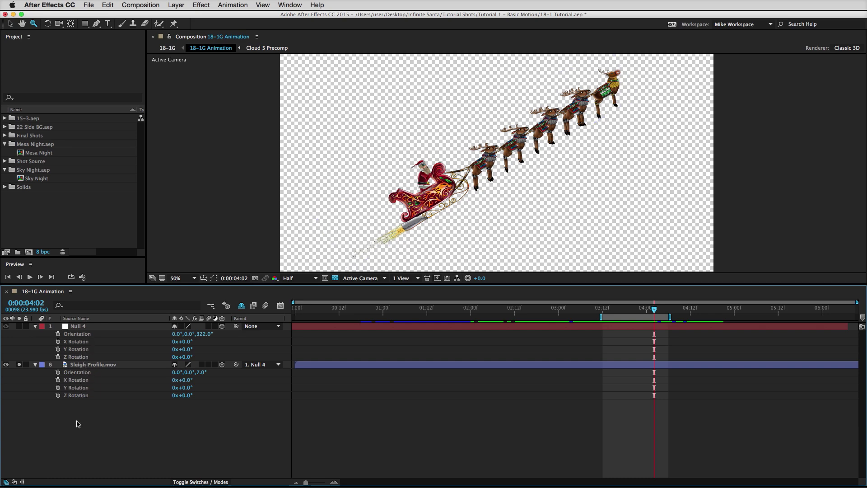